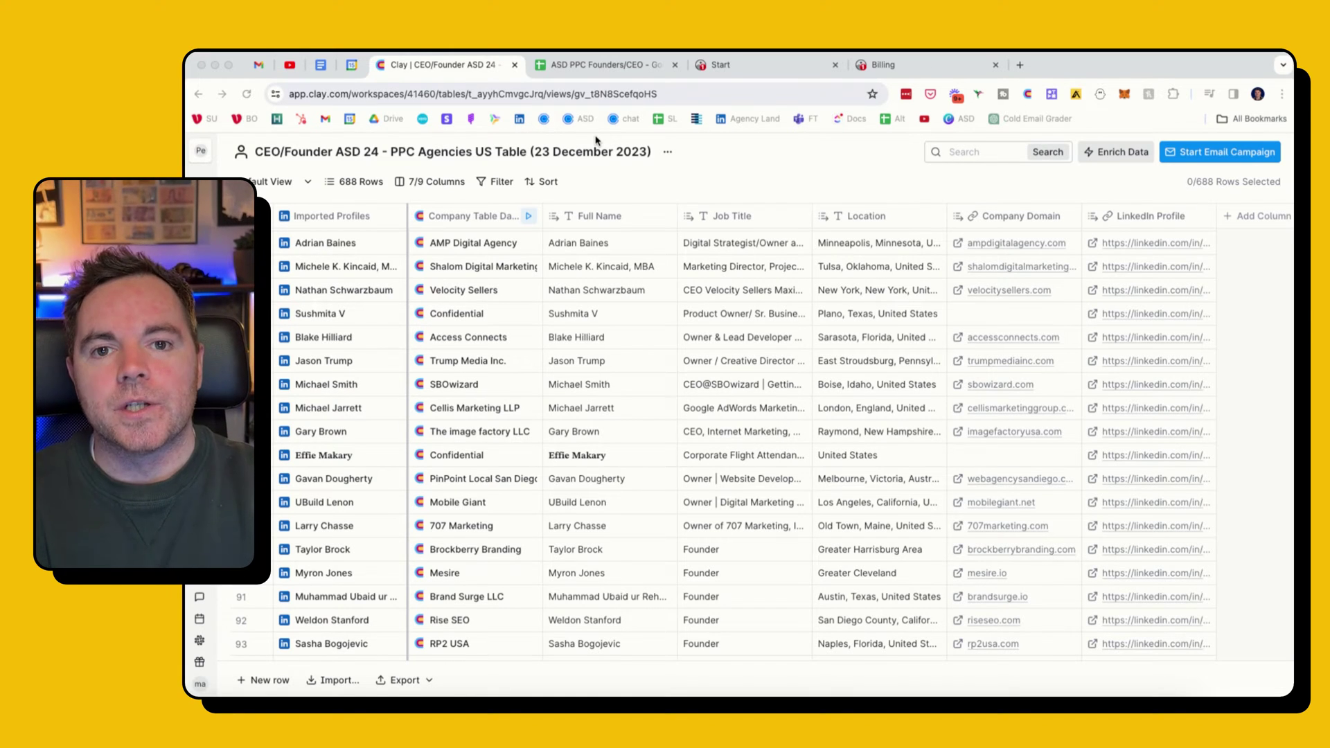
# Switch from the Clay lead table to the ASD PPC Founders/CEO Google Sheet.
pyautogui.click(610, 68)
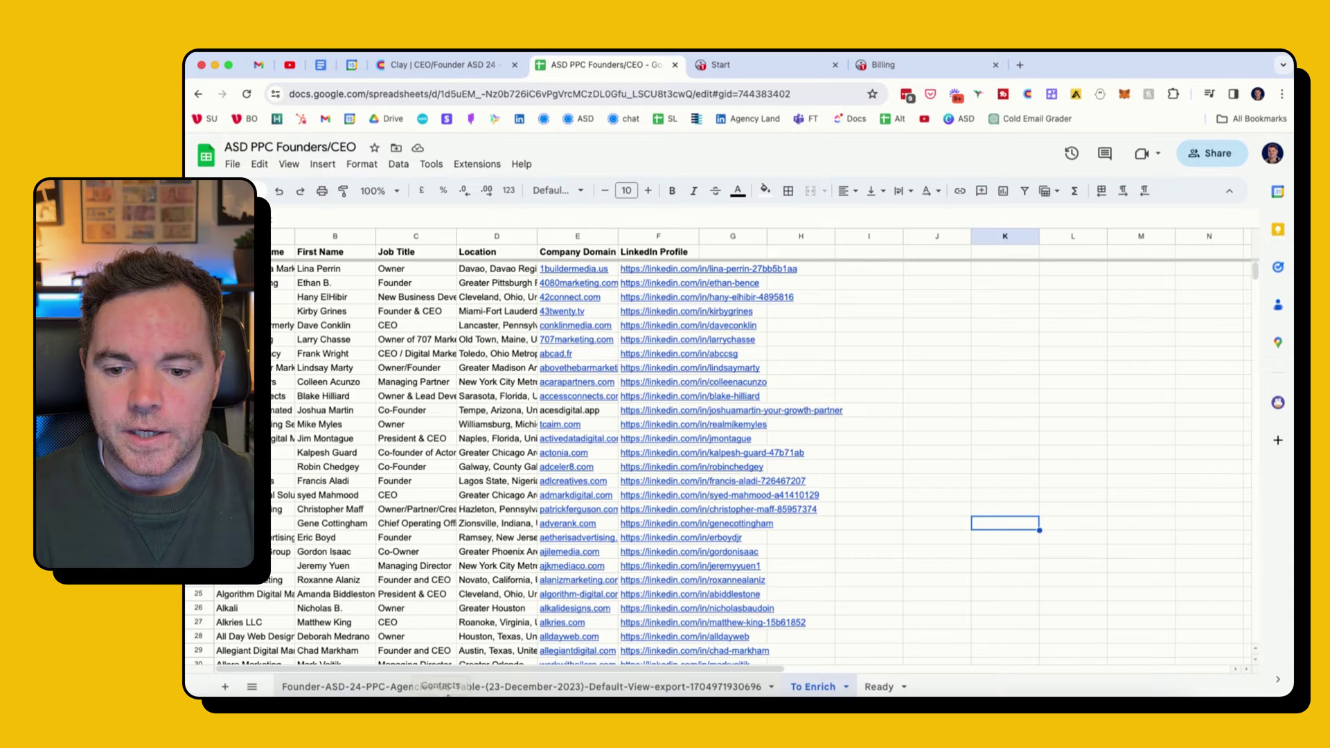
# Compare the original Clay export sheet with the To Enrich sheet.
pyautogui.click(452, 688)
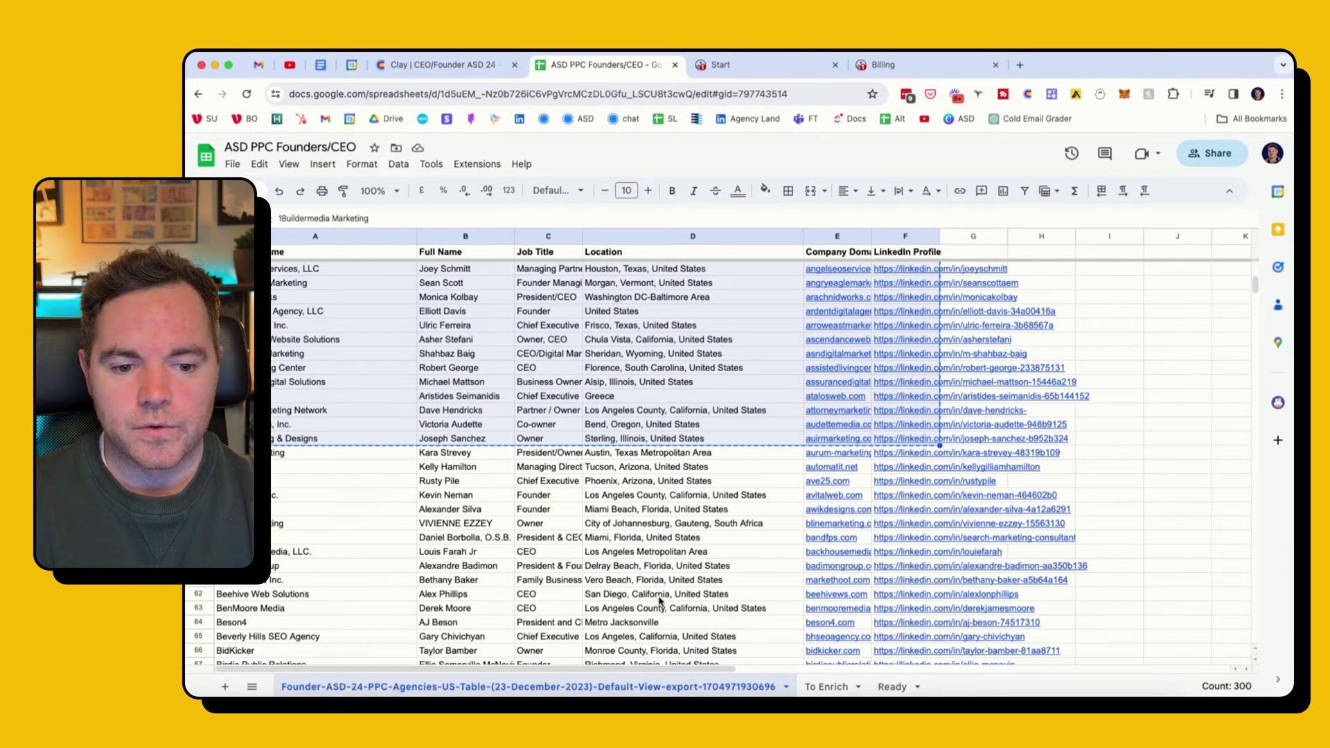
pyautogui.click(831, 686)
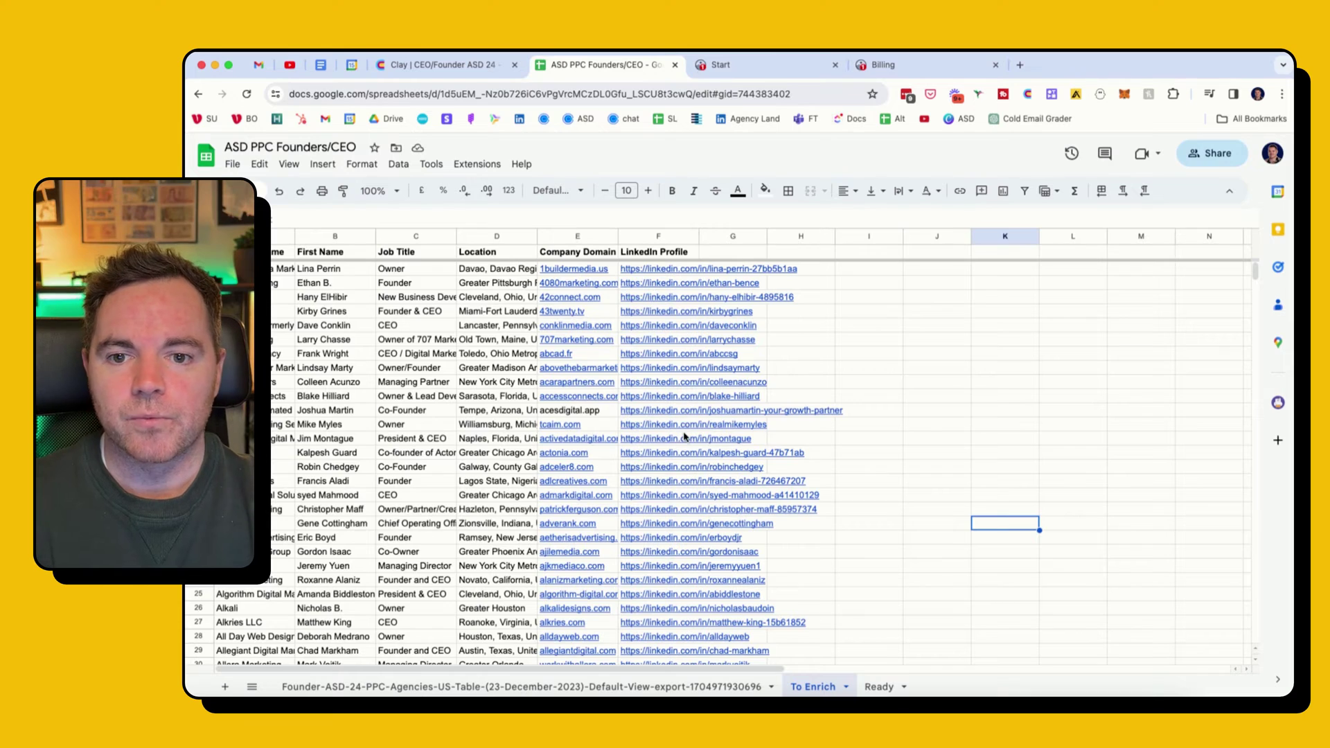
pyautogui.scroll(-10, 671, 450)
pyautogui.scroll(10, 684, 435)
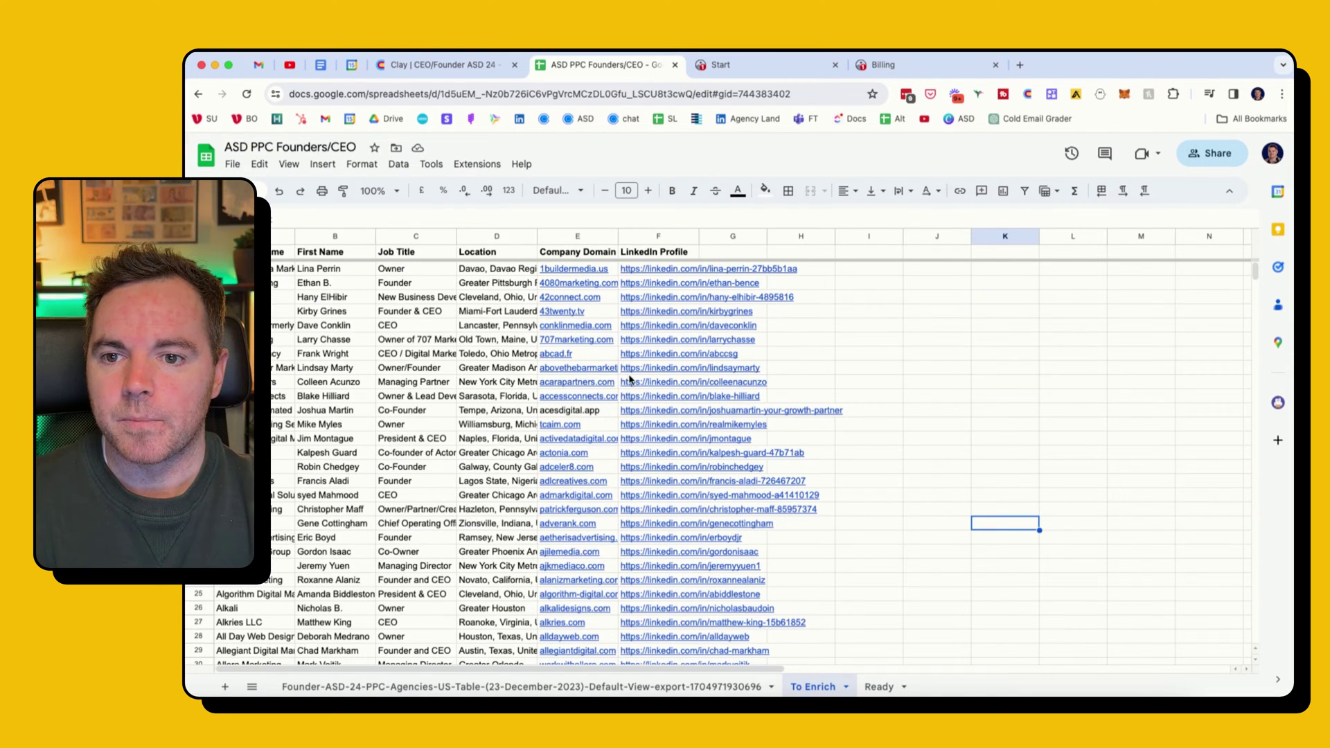
# Download the To Enrich sheet as a .csv file and bring up FullEnrich's Find Email page.
pyautogui.click(232, 164)
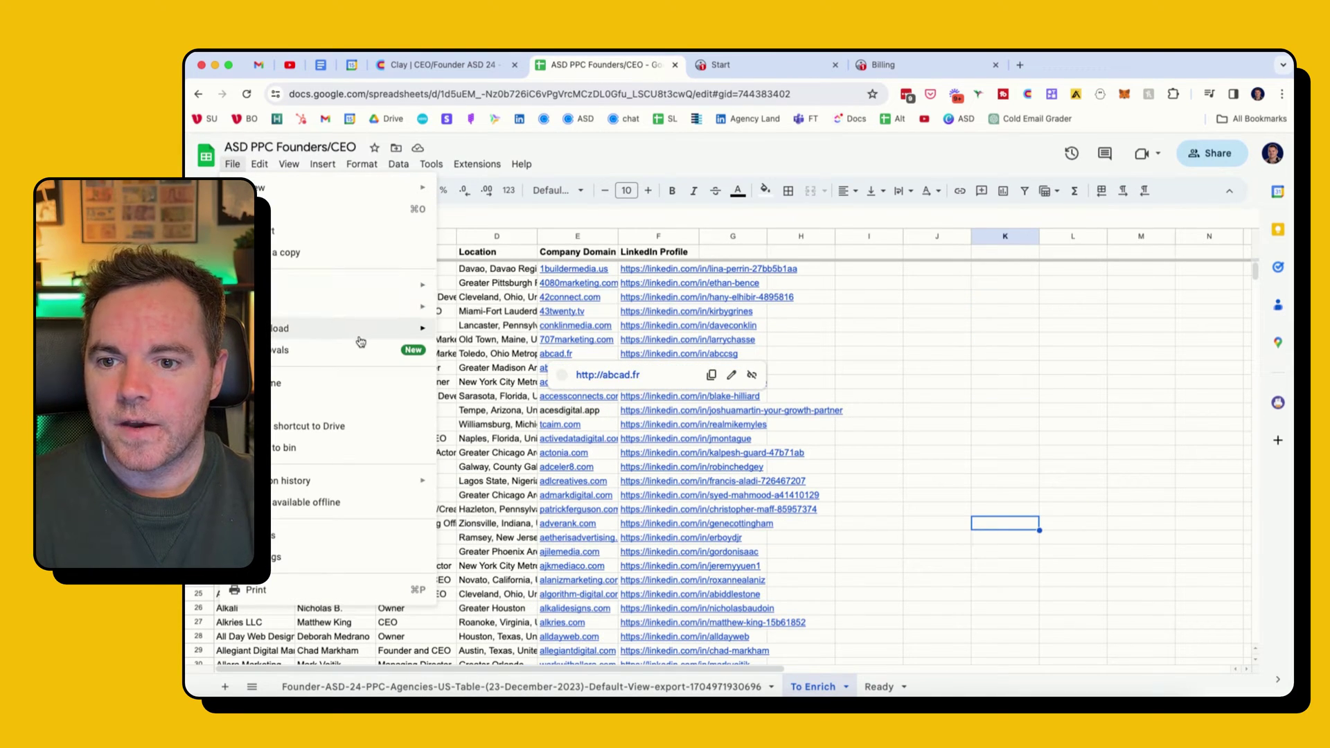
pyautogui.moveTo(387, 328)
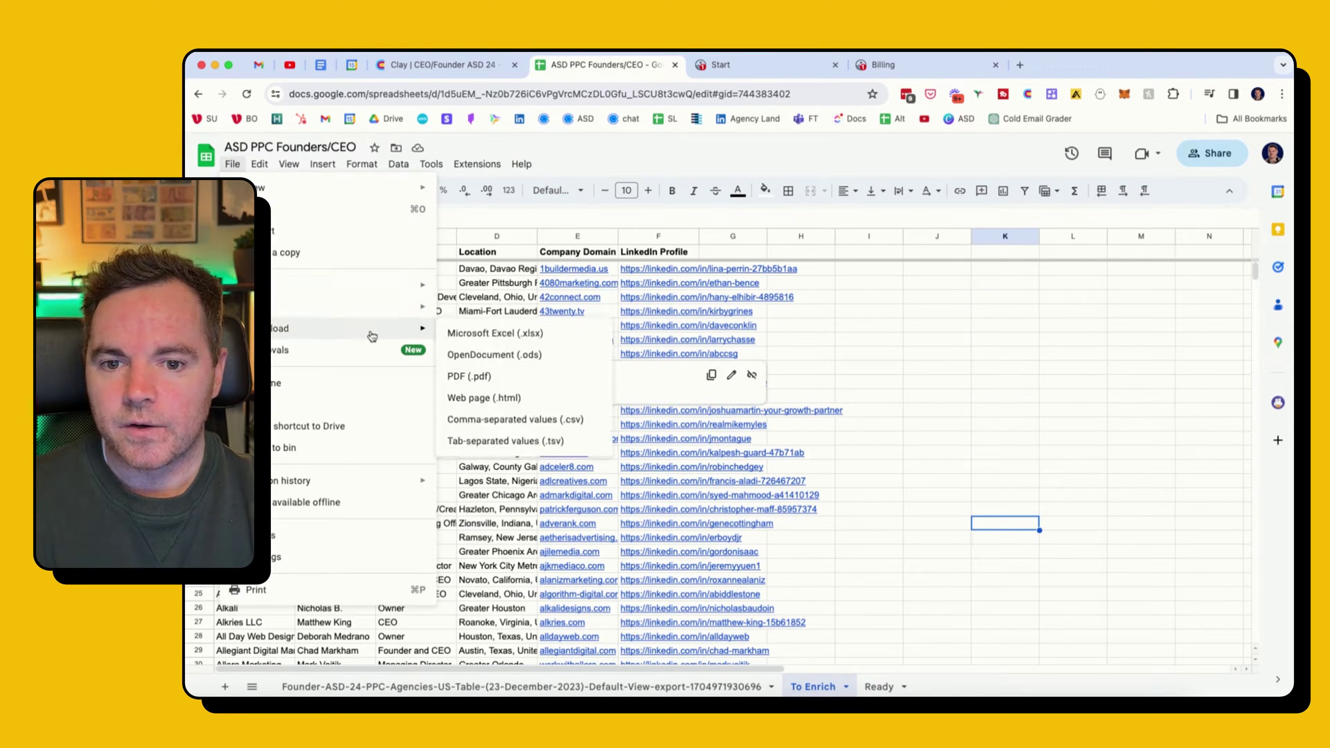
pyautogui.click(478, 420)
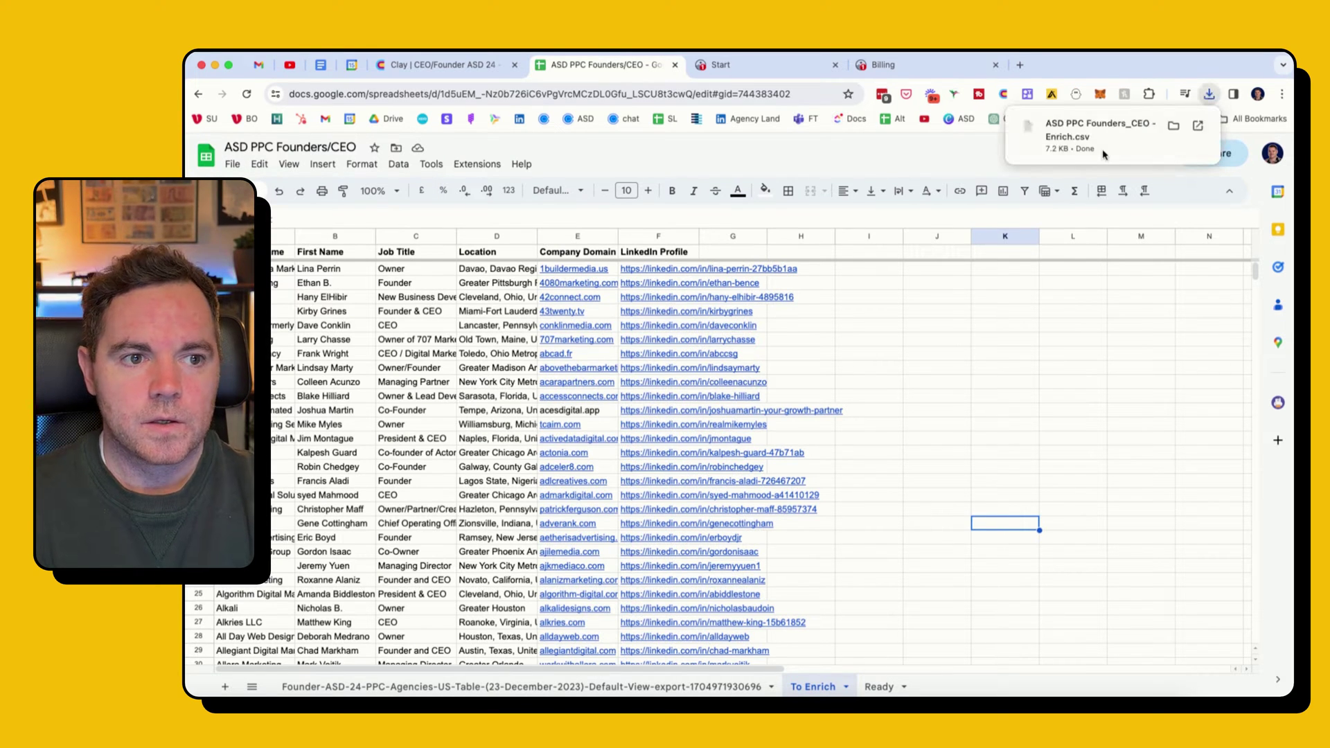
pyautogui.click(756, 73)
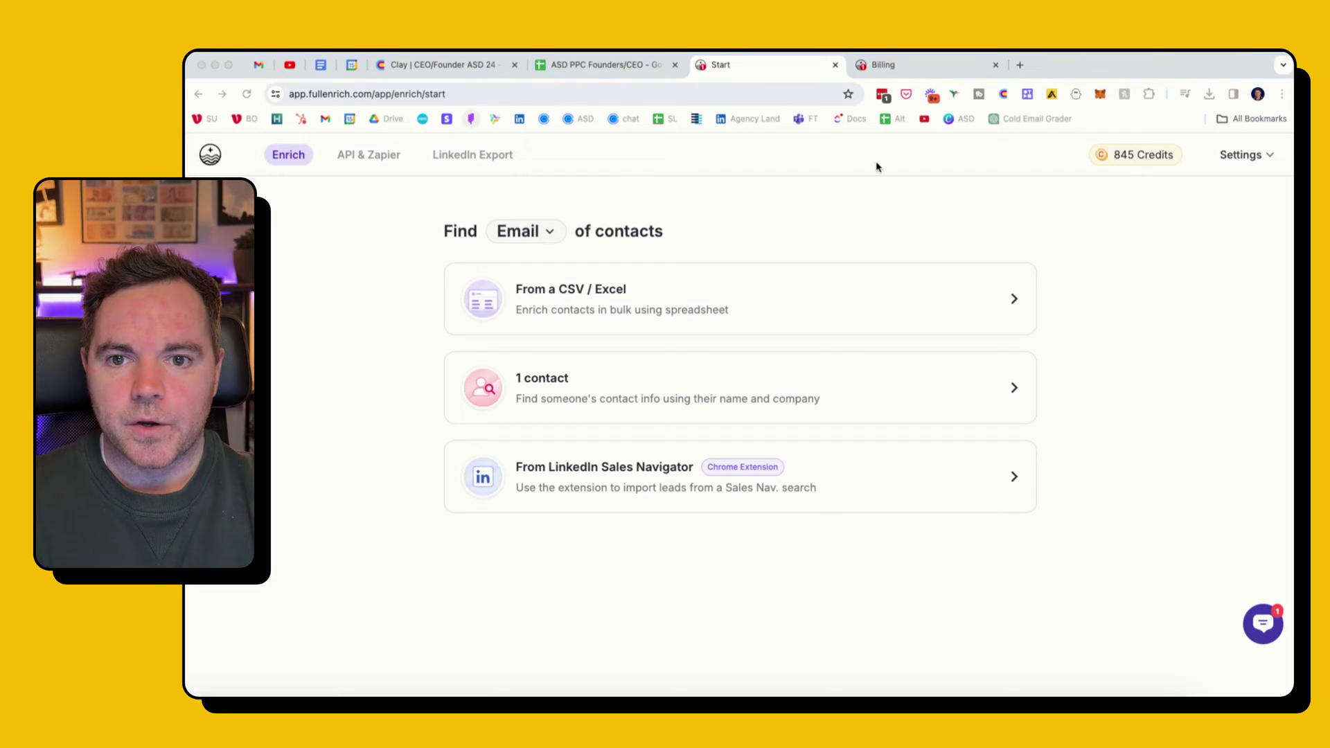
pyautogui.click(218, 160)
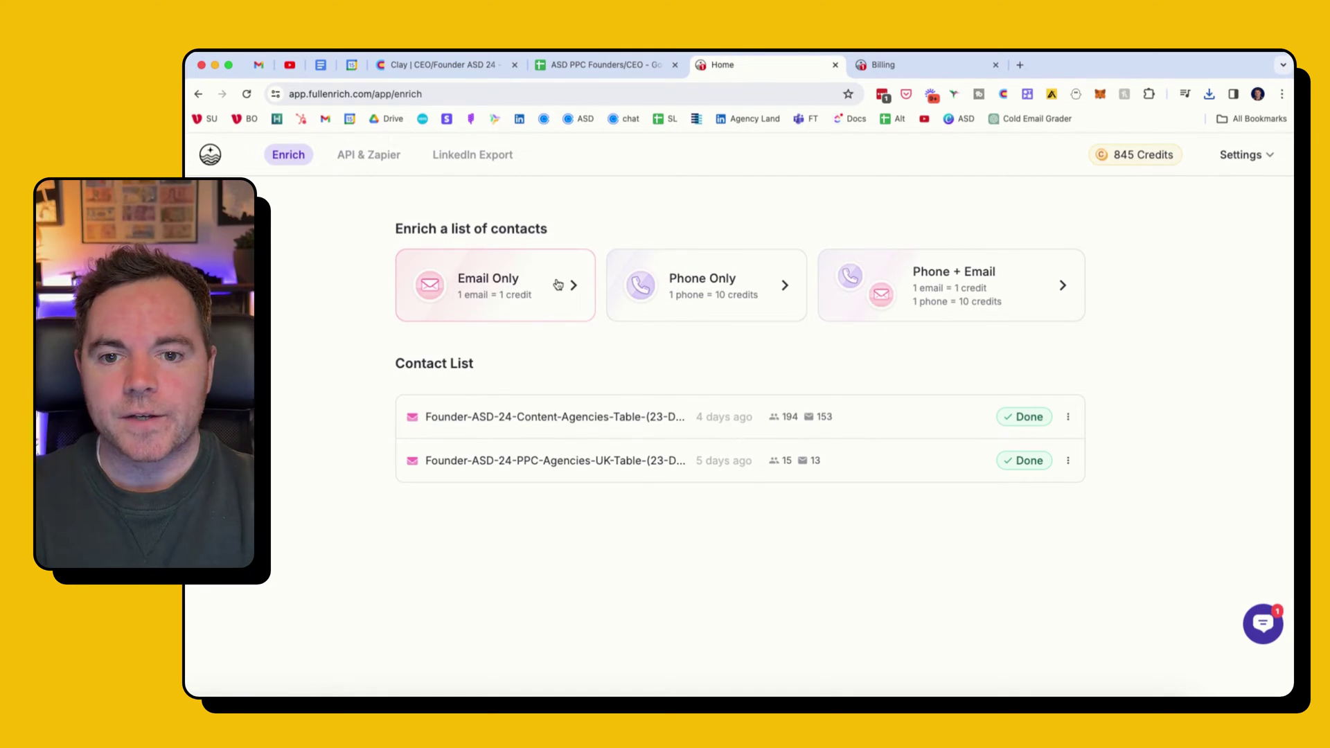
pyautogui.click(533, 300)
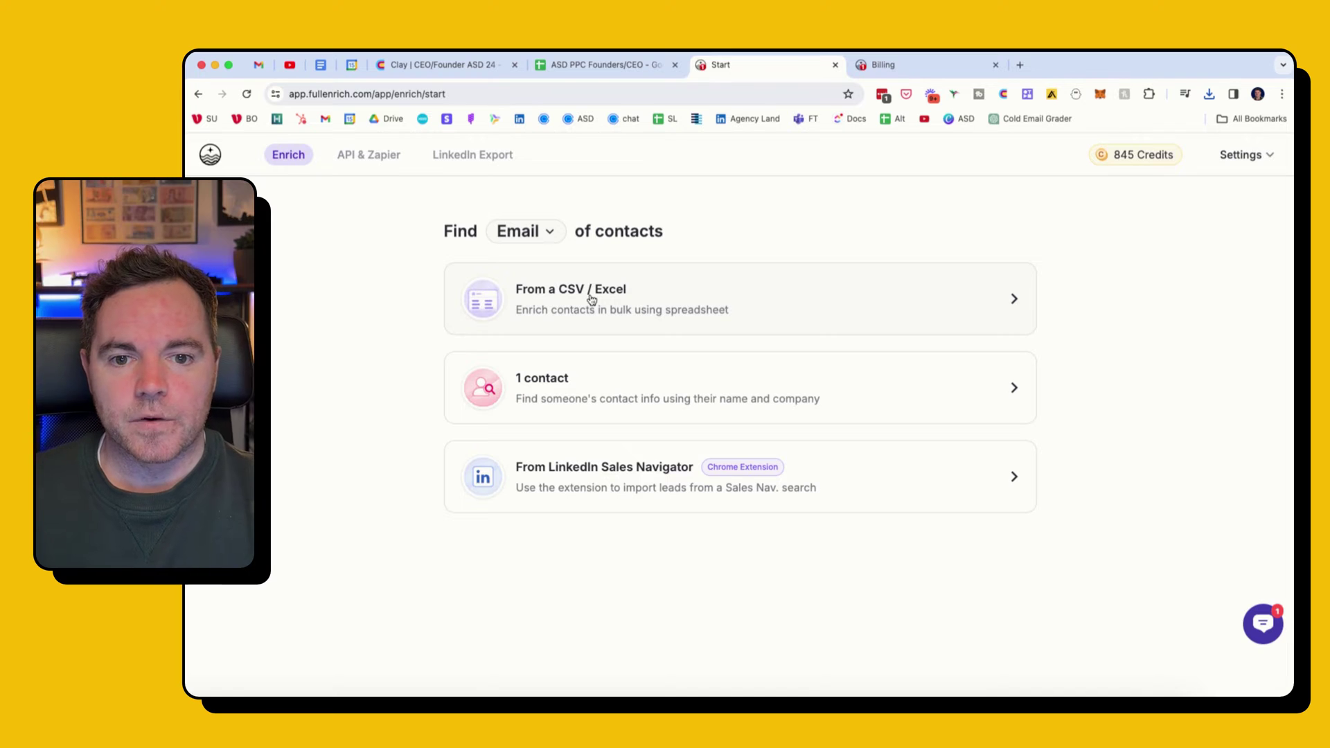
# Upload the downloaded To Enrich CSV from Downloads into FullEnrich's CSV enrichment.
pyautogui.click(1010, 301)
pyautogui.click(688, 479)
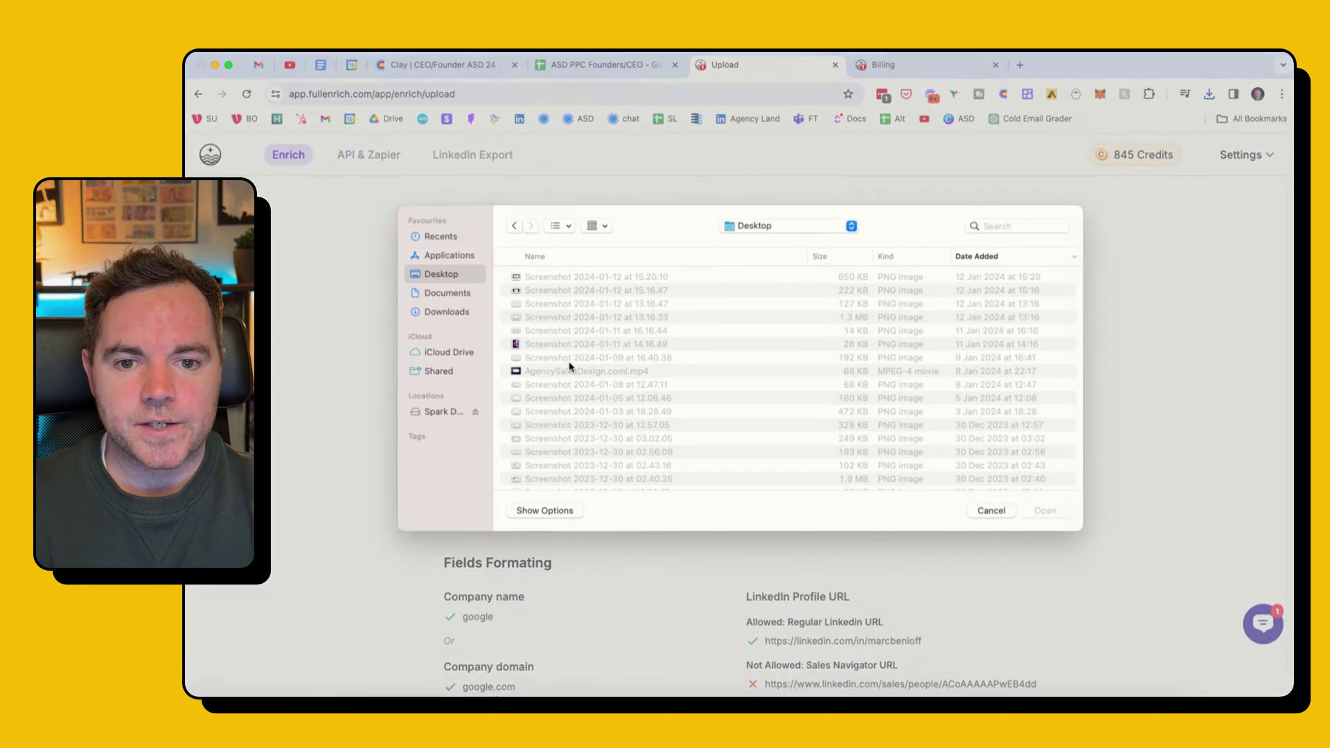
pyautogui.click(457, 318)
pyautogui.doubleClick(535, 284)
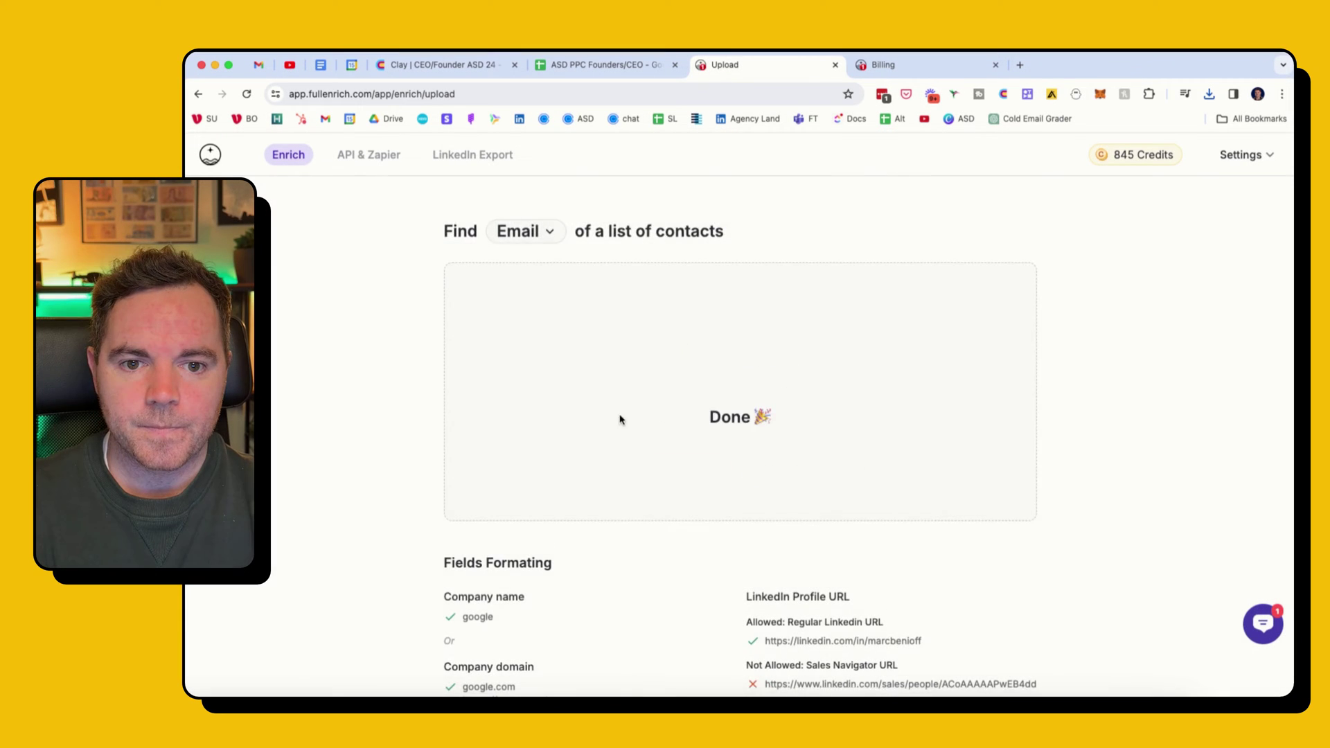
pyautogui.scroll(-3, 489, 330)
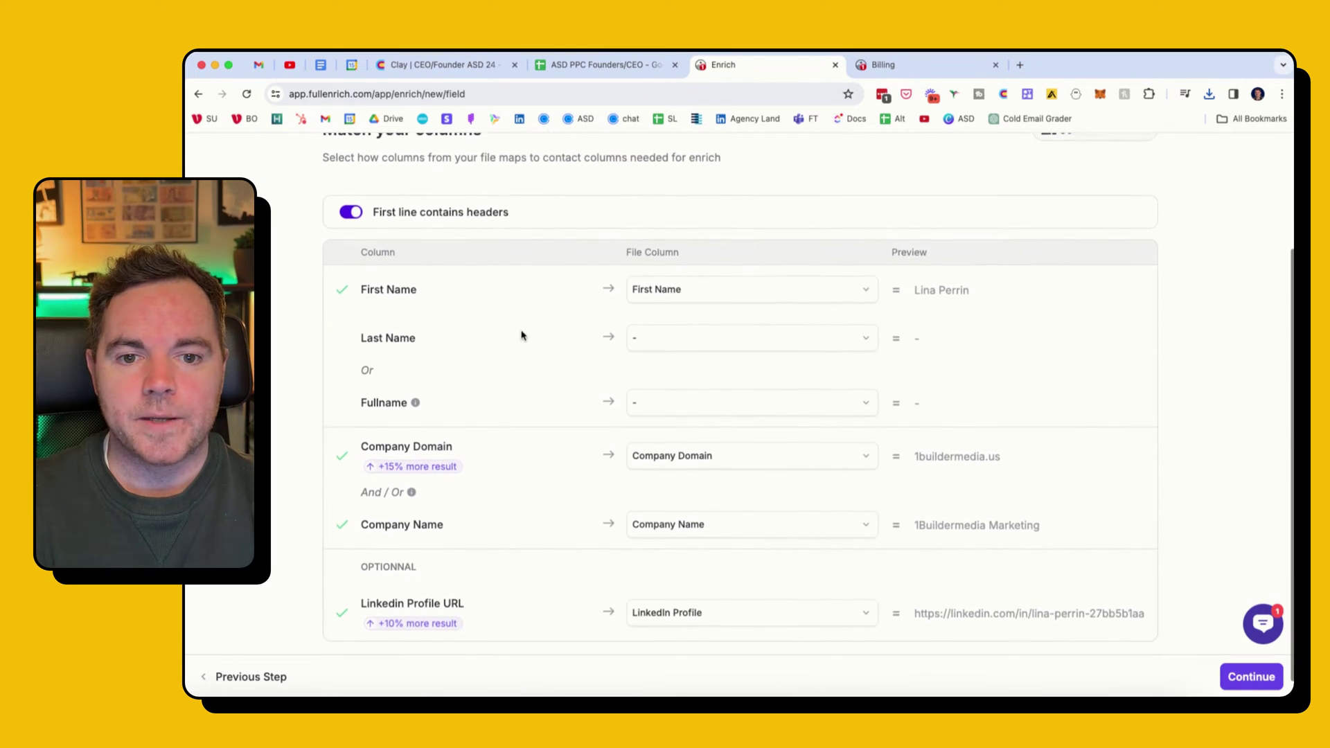
pyautogui.scroll(2, 525, 335)
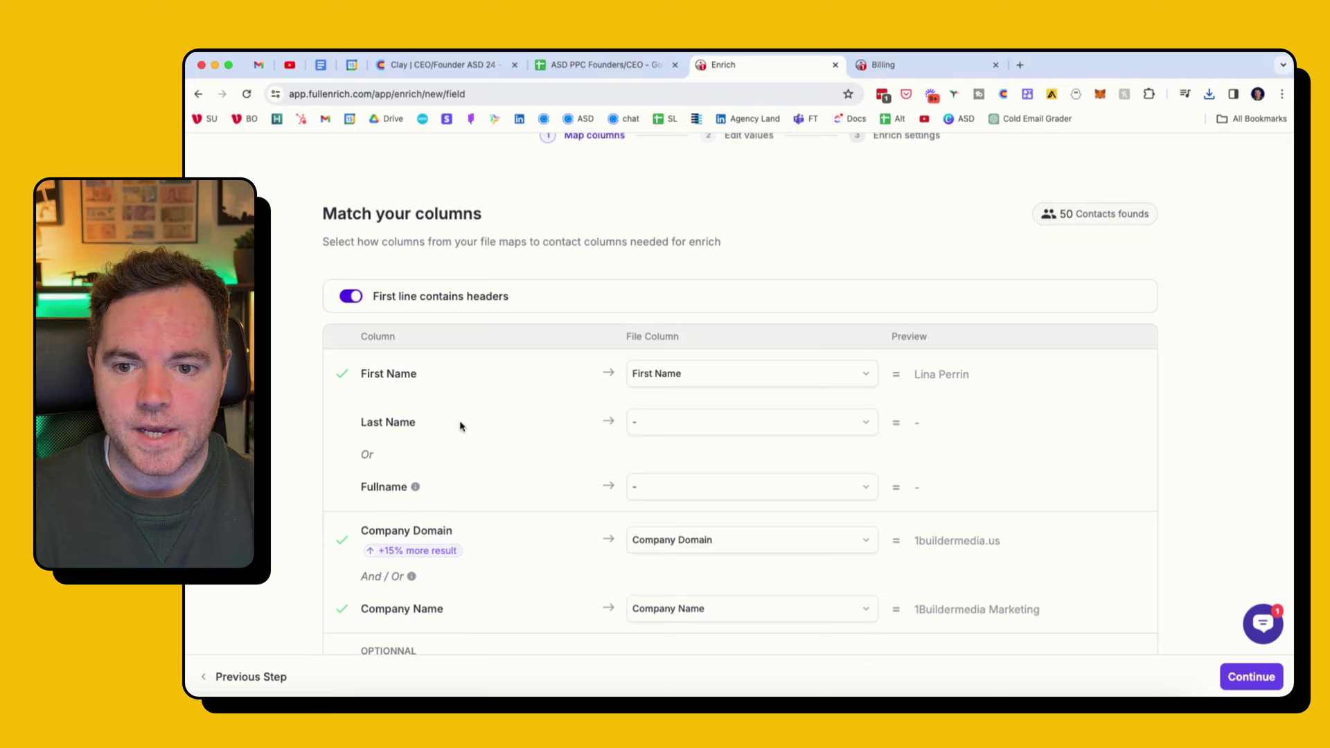
# Map Fullname to First Name, Company Domain, Company Name and LinkedIn Profile URL, then continue.
pyautogui.click(712, 486)
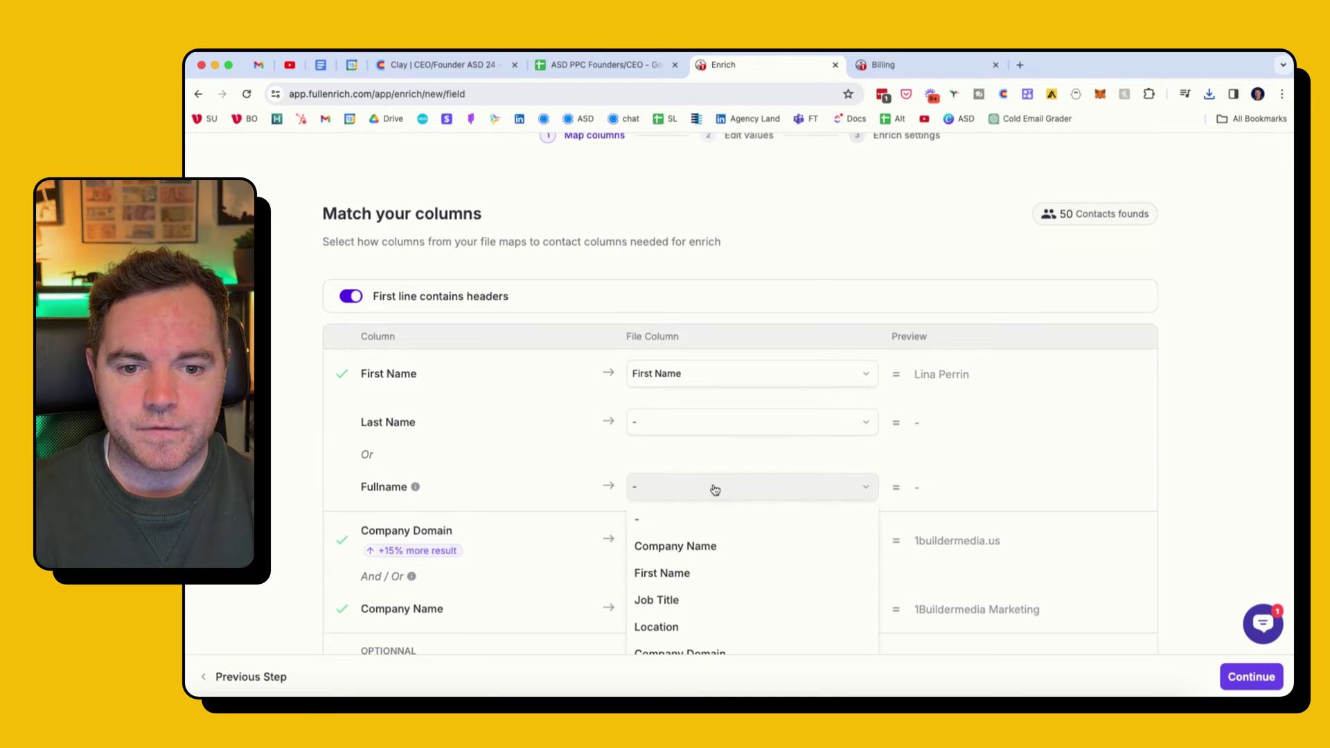
pyautogui.click(702, 574)
pyautogui.click(714, 490)
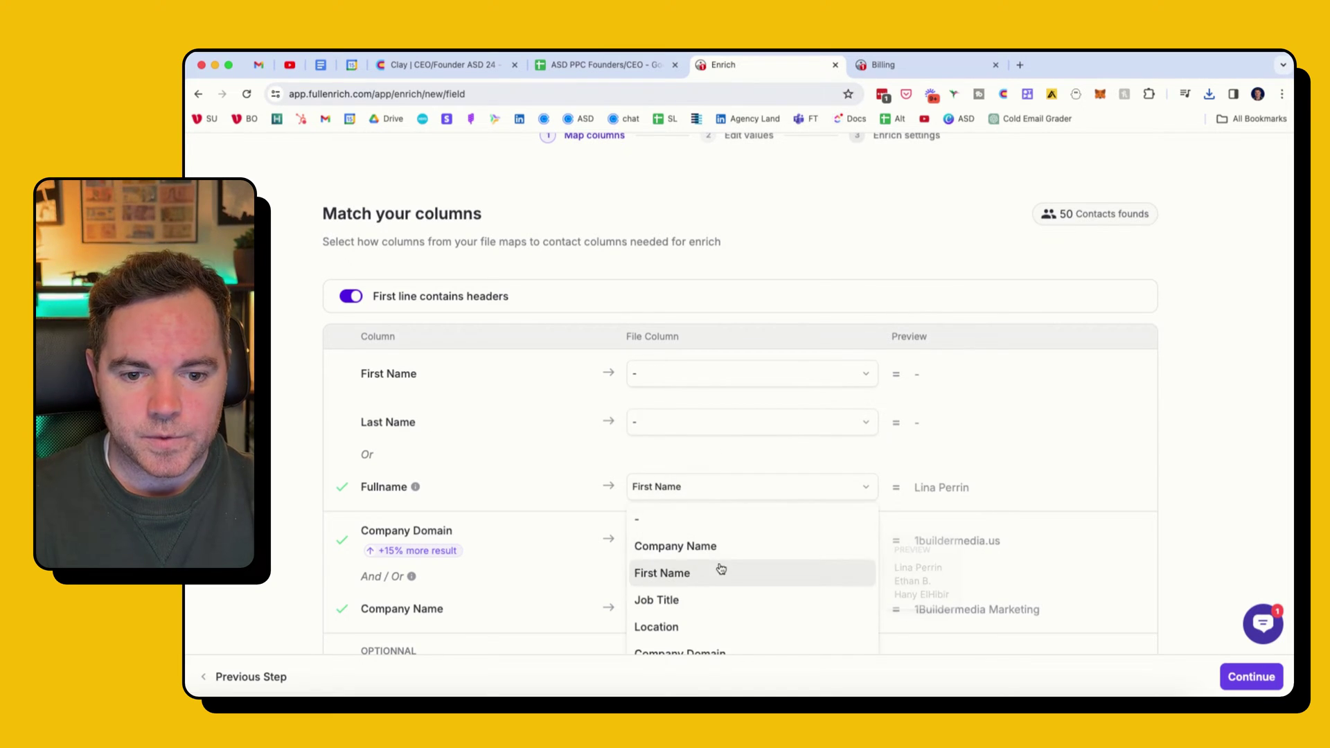
pyautogui.scroll(-1, 706, 601)
pyautogui.click(712, 521)
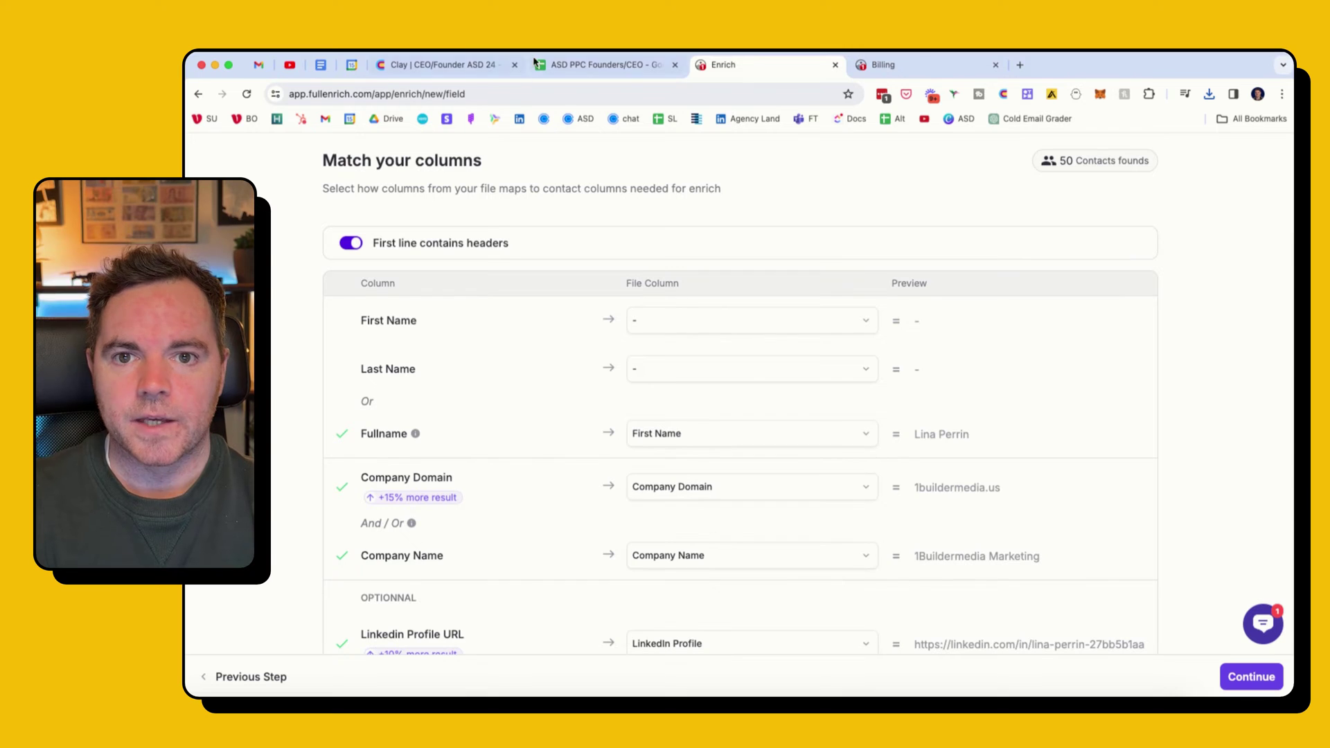
pyautogui.click(597, 64)
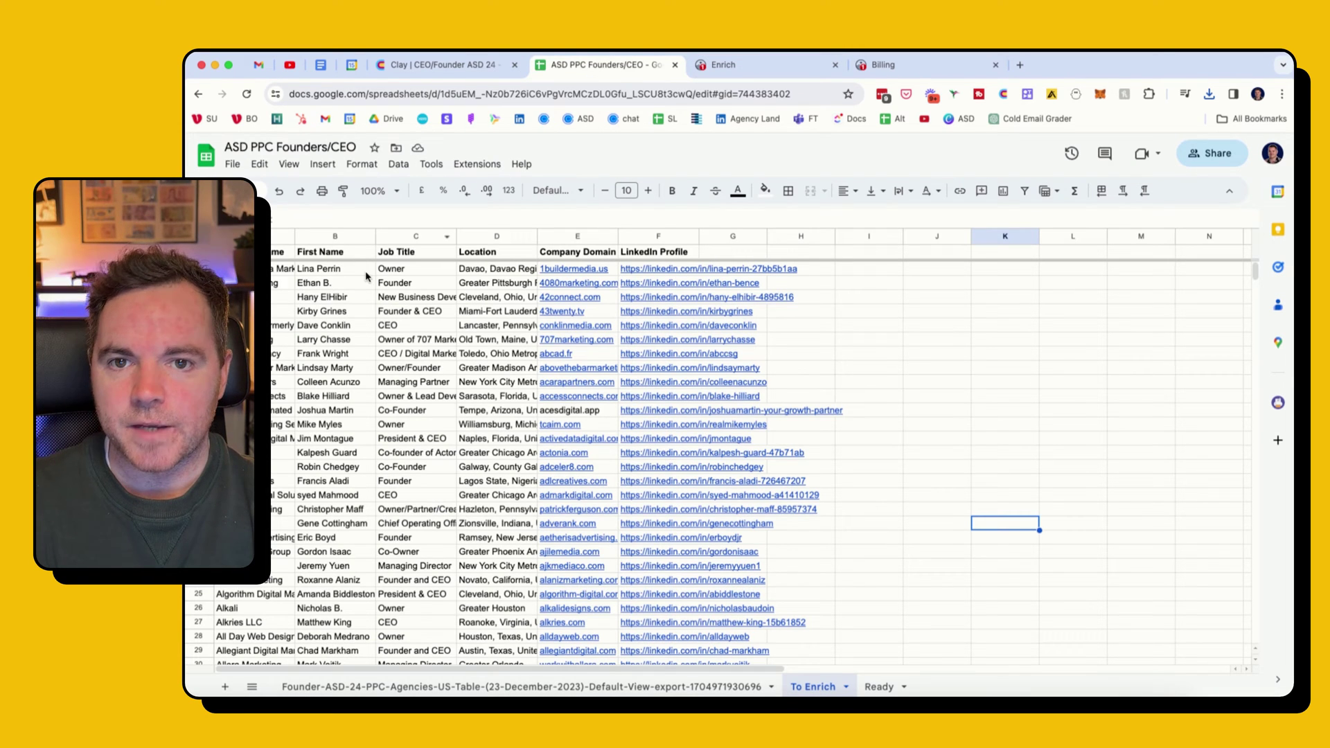
pyautogui.click(786, 66)
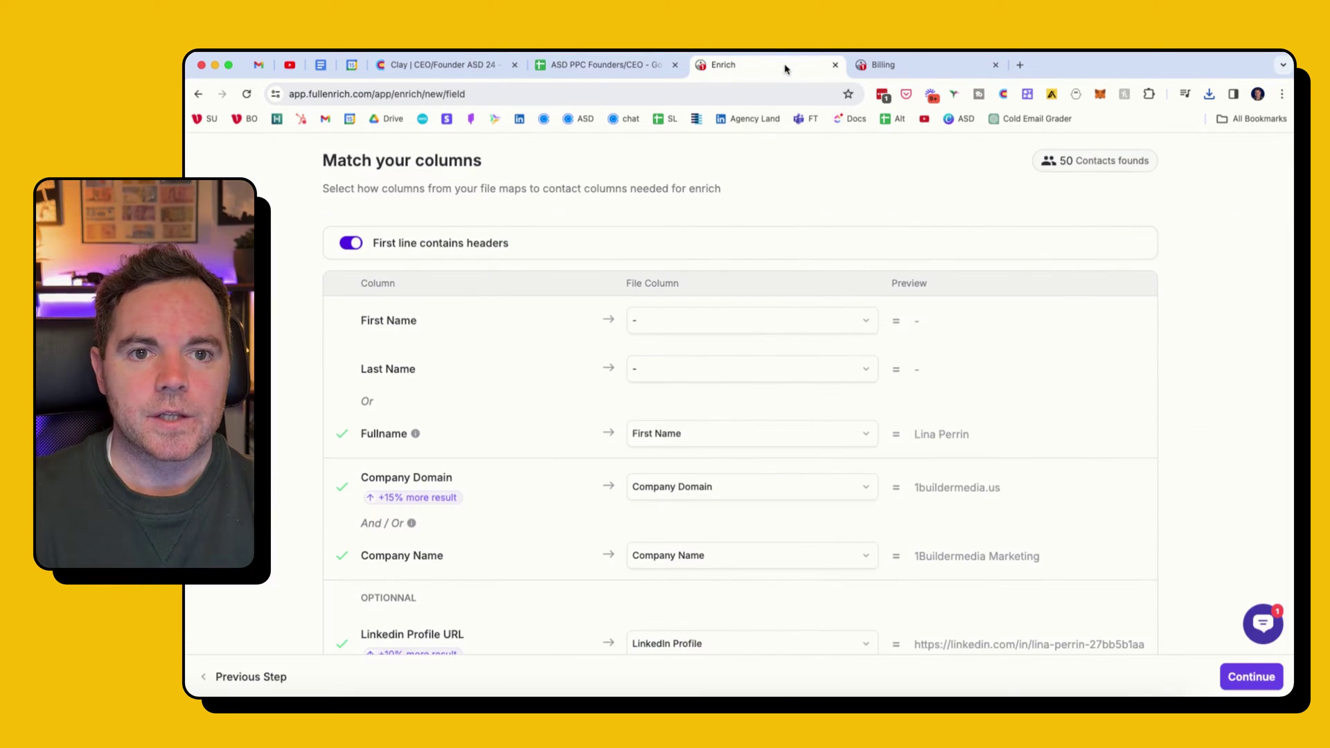
pyautogui.scroll(1, 642, 288)
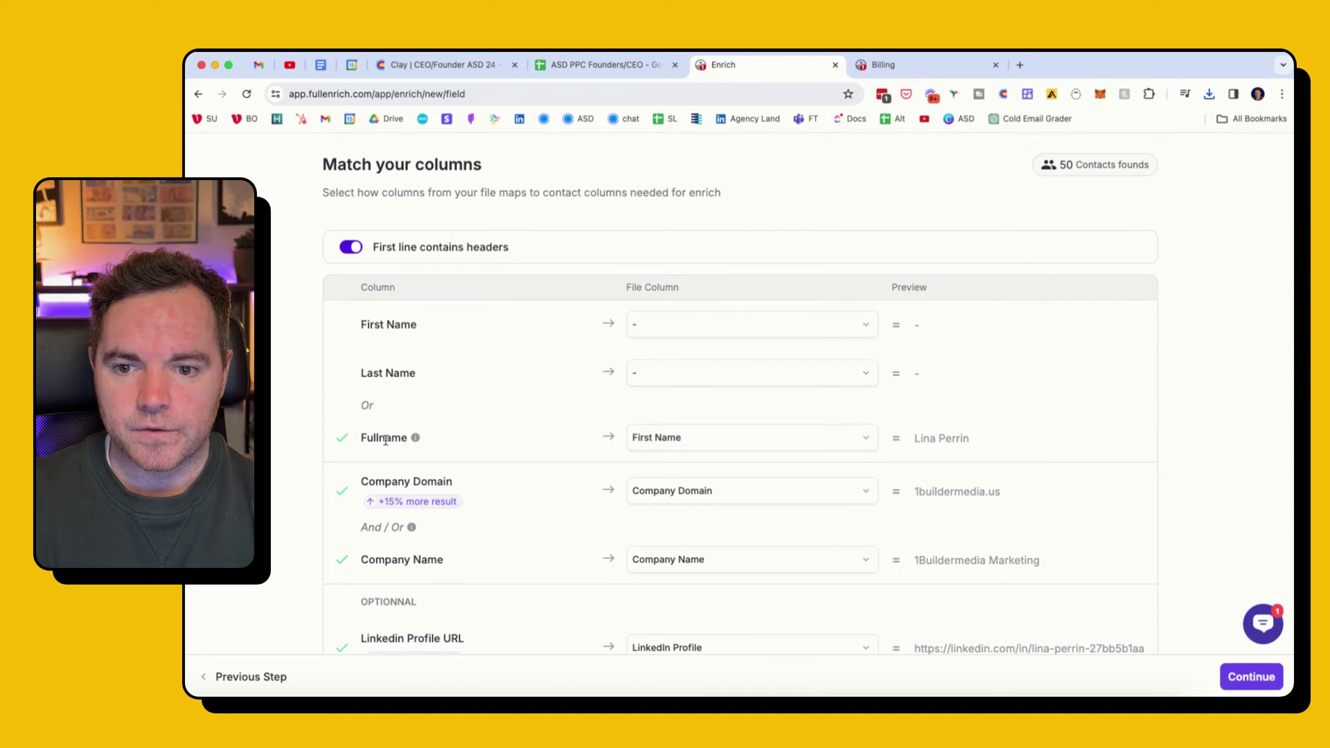
pyautogui.scroll(-2, 531, 388)
pyautogui.moveTo(353, 442)
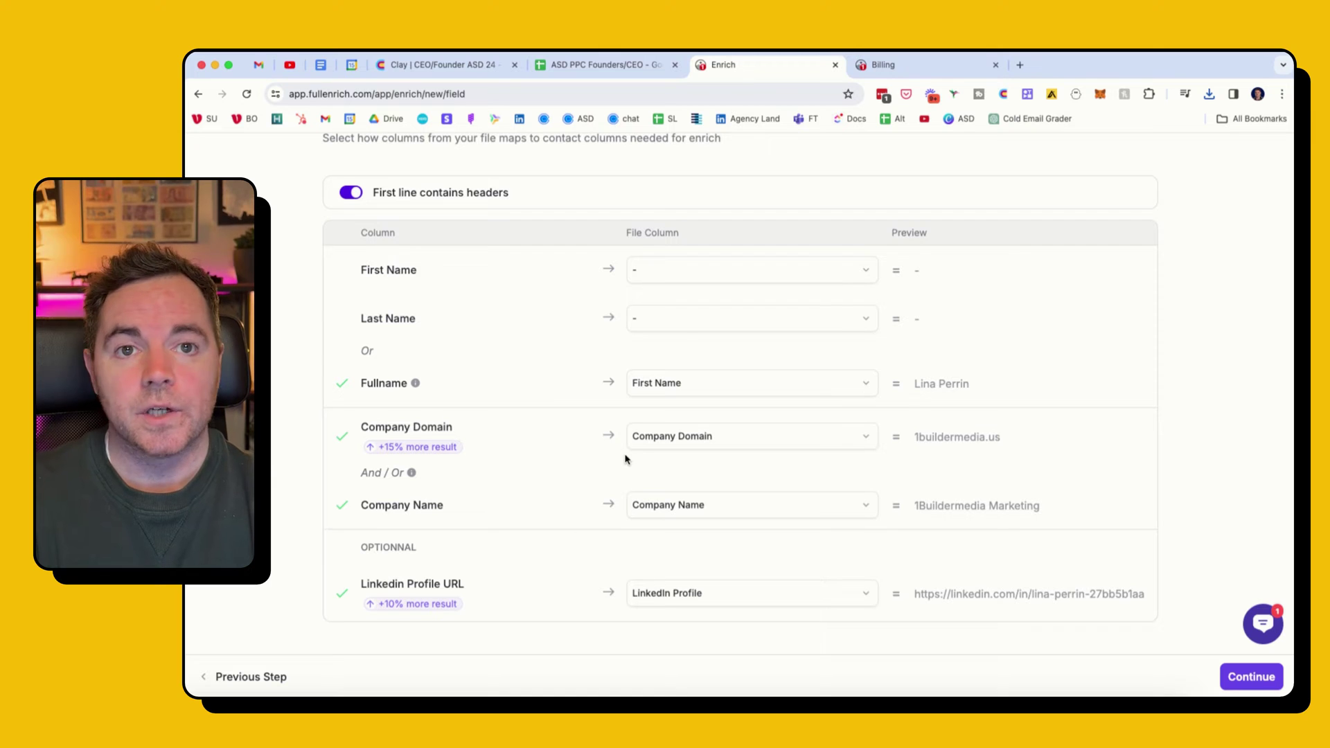
pyautogui.click(1254, 677)
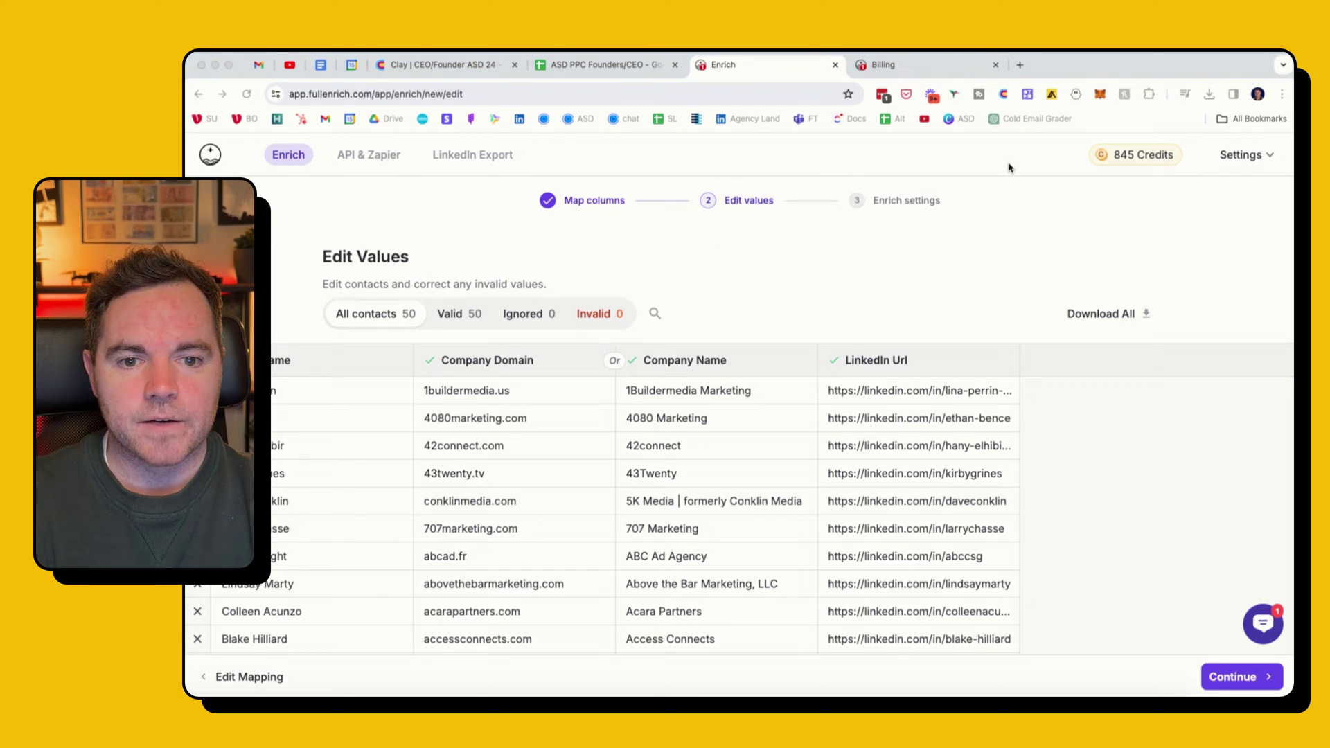
# Review the 50 valid contacts and launch Enrich Emails for every checked contact.
pyautogui.scroll(-5, 637, 412)
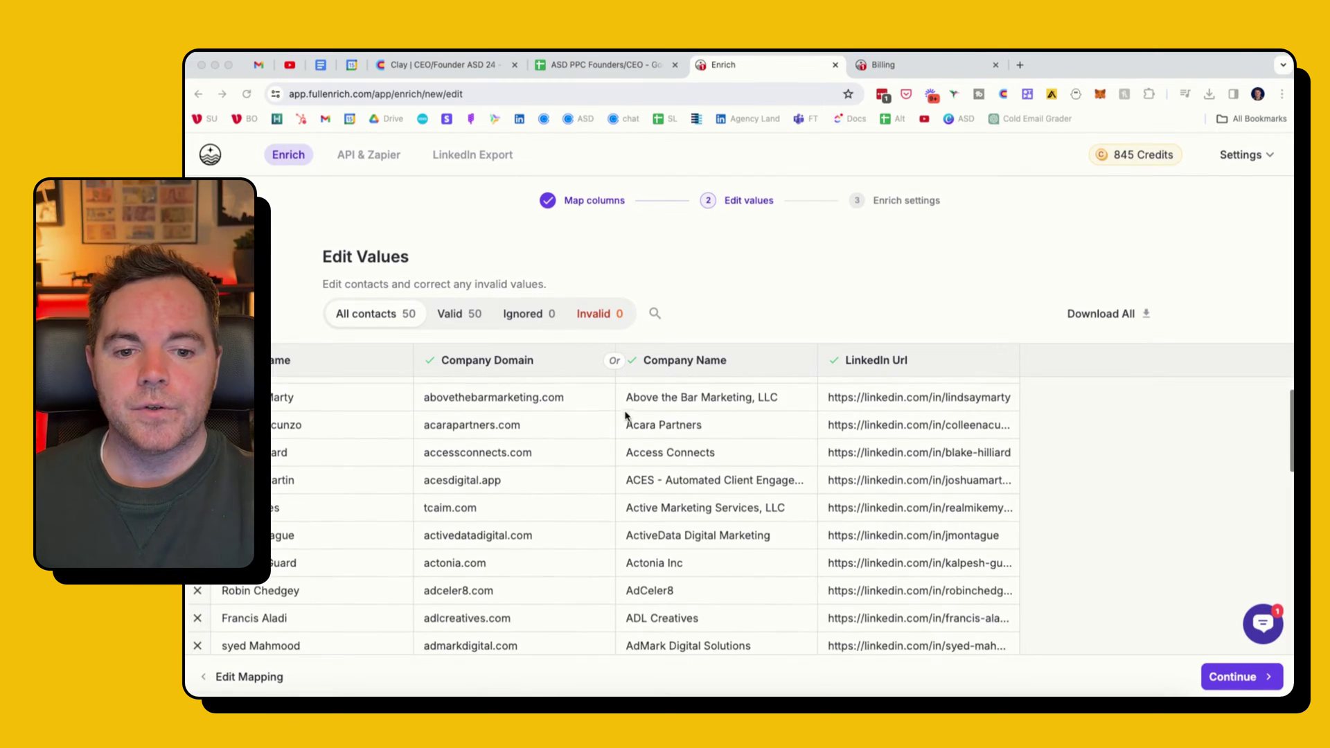
pyautogui.scroll(-10, 629, 420)
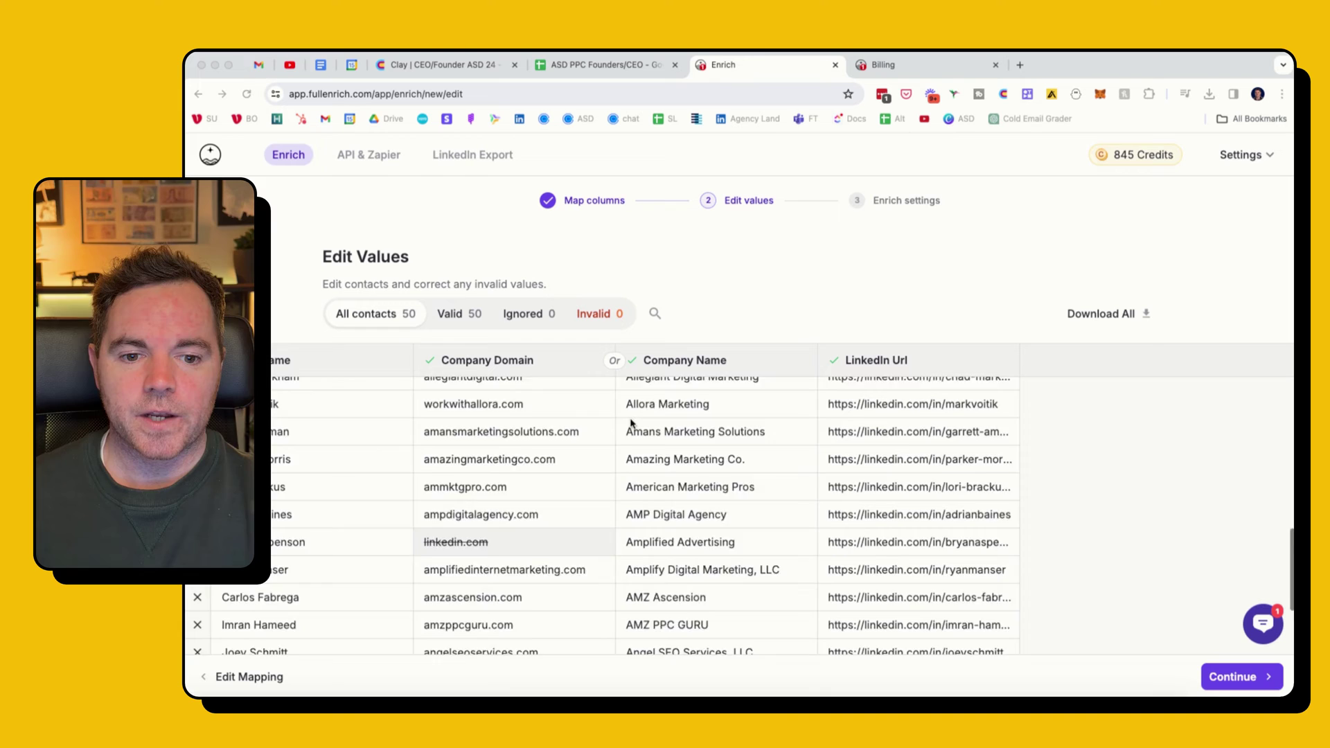
pyautogui.scroll(-3, 631, 419)
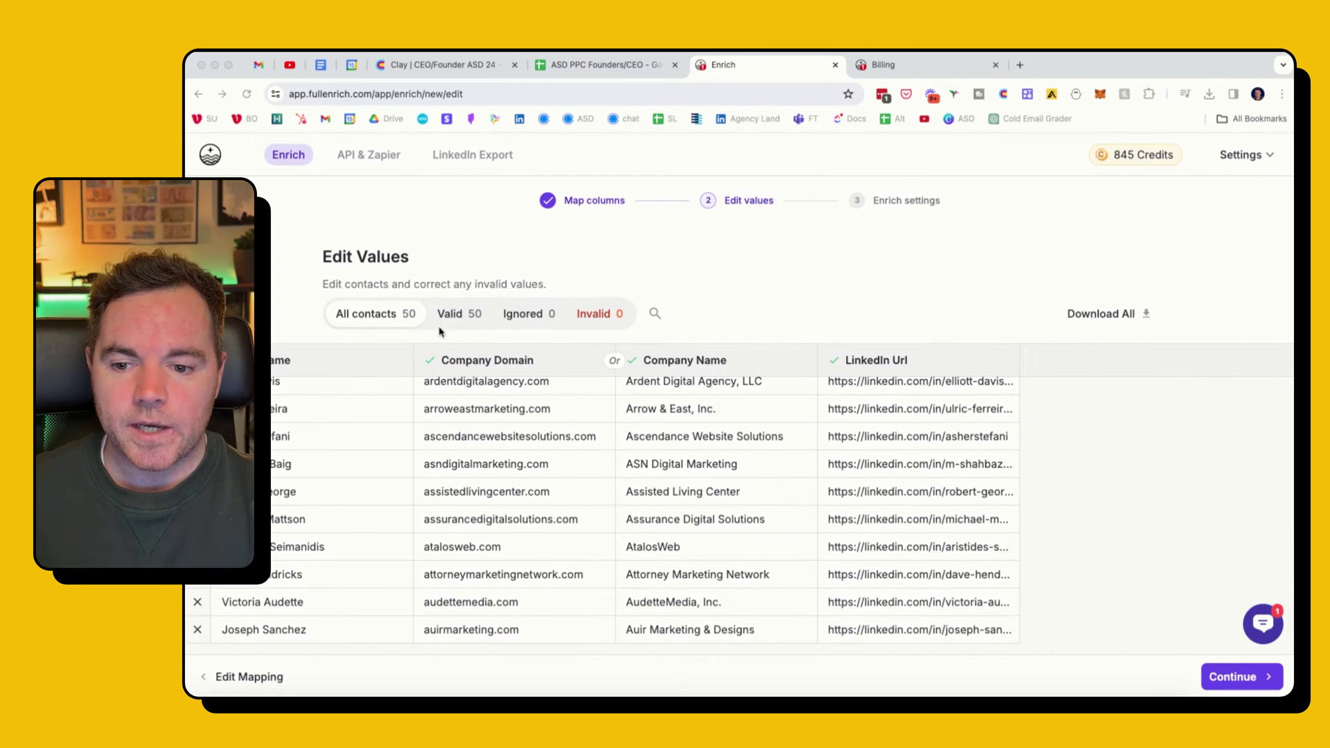
pyautogui.click(1239, 676)
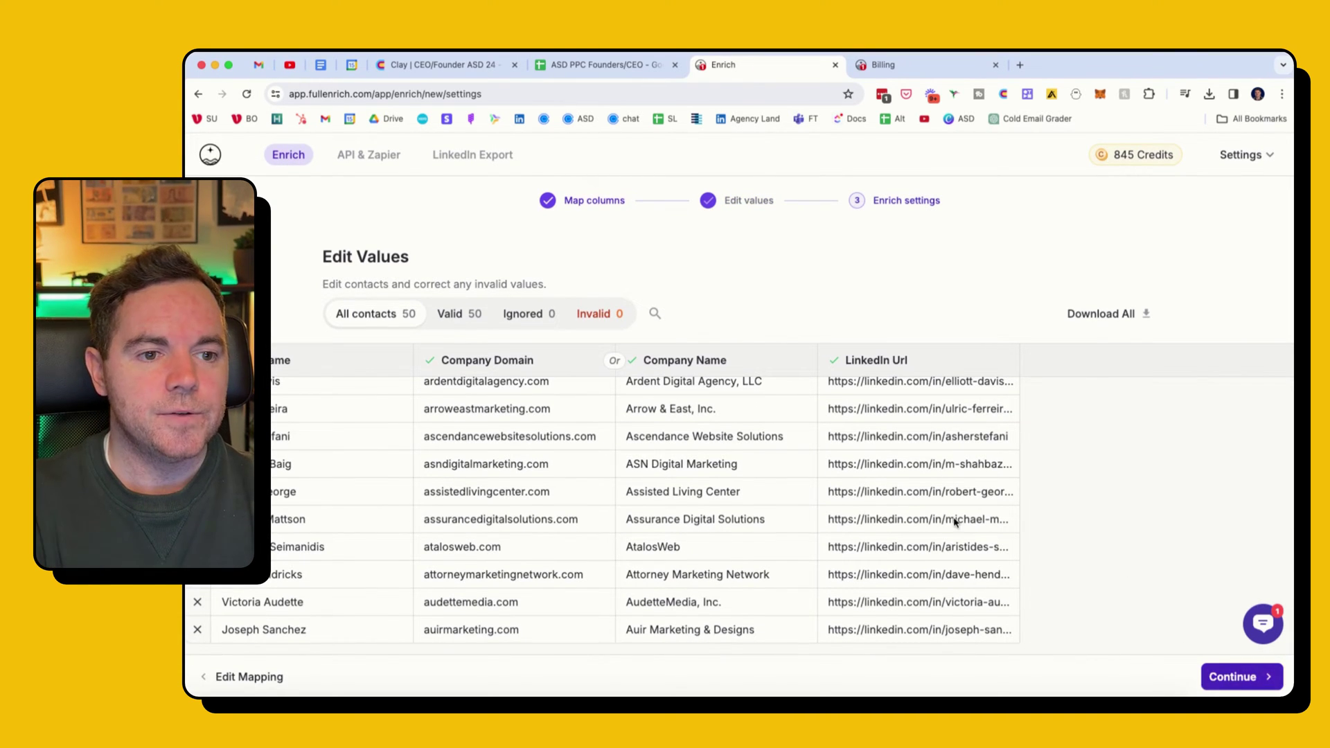
pyautogui.scroll(-15, 686, 293)
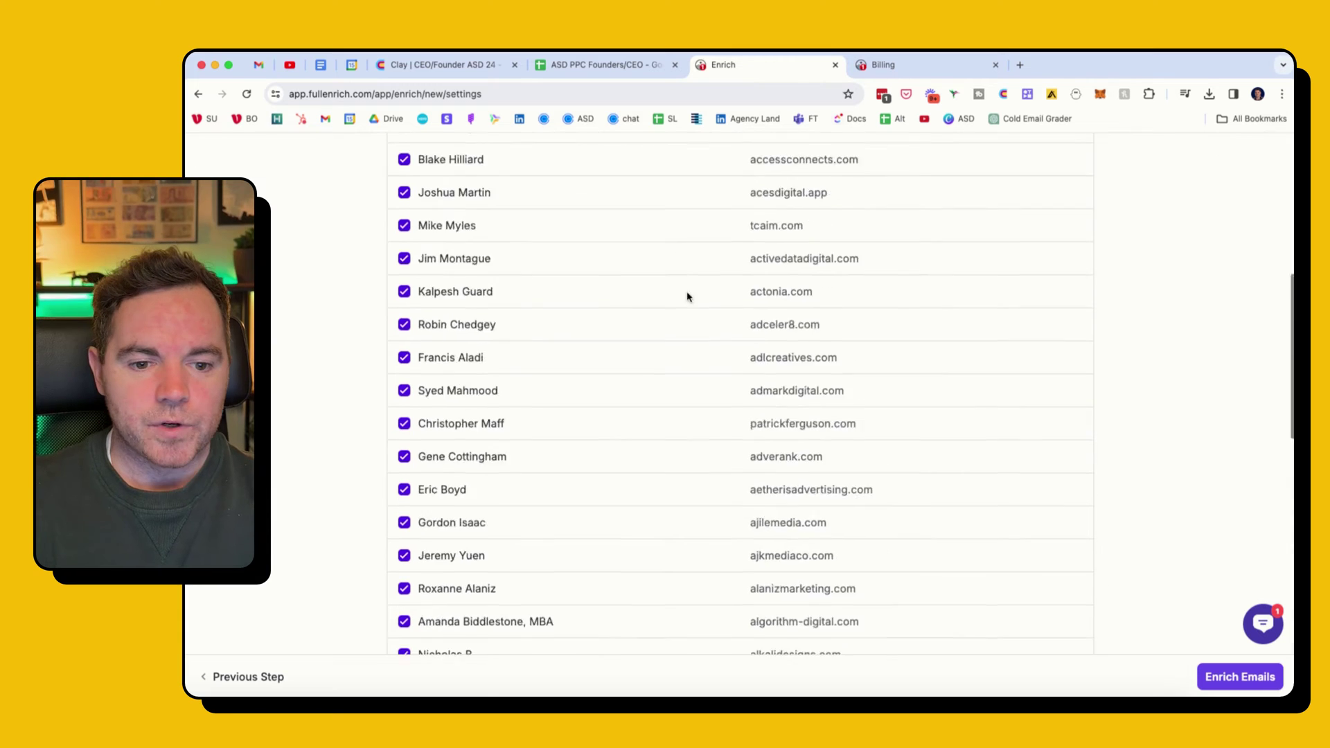
pyautogui.click(1240, 675)
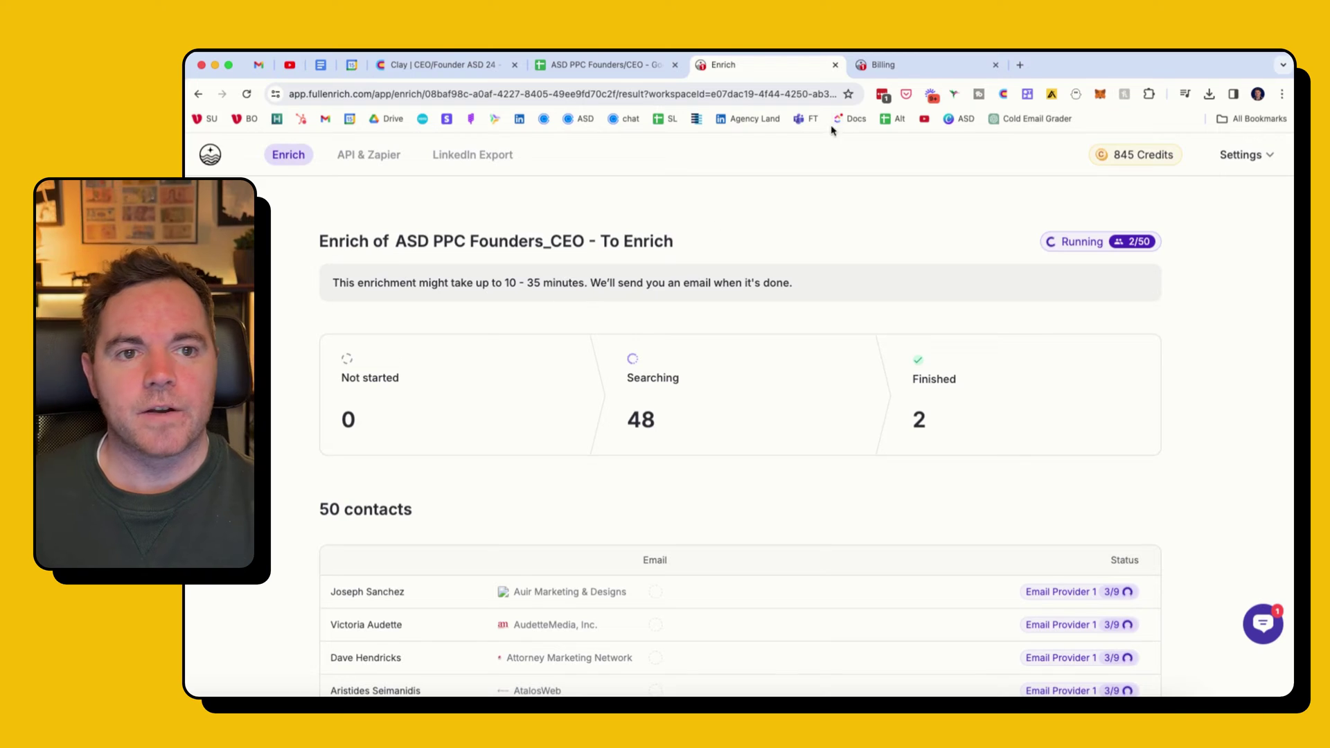
# Switch to FullEnrich's Billing page to view the subscription plans.
pyautogui.click(894, 64)
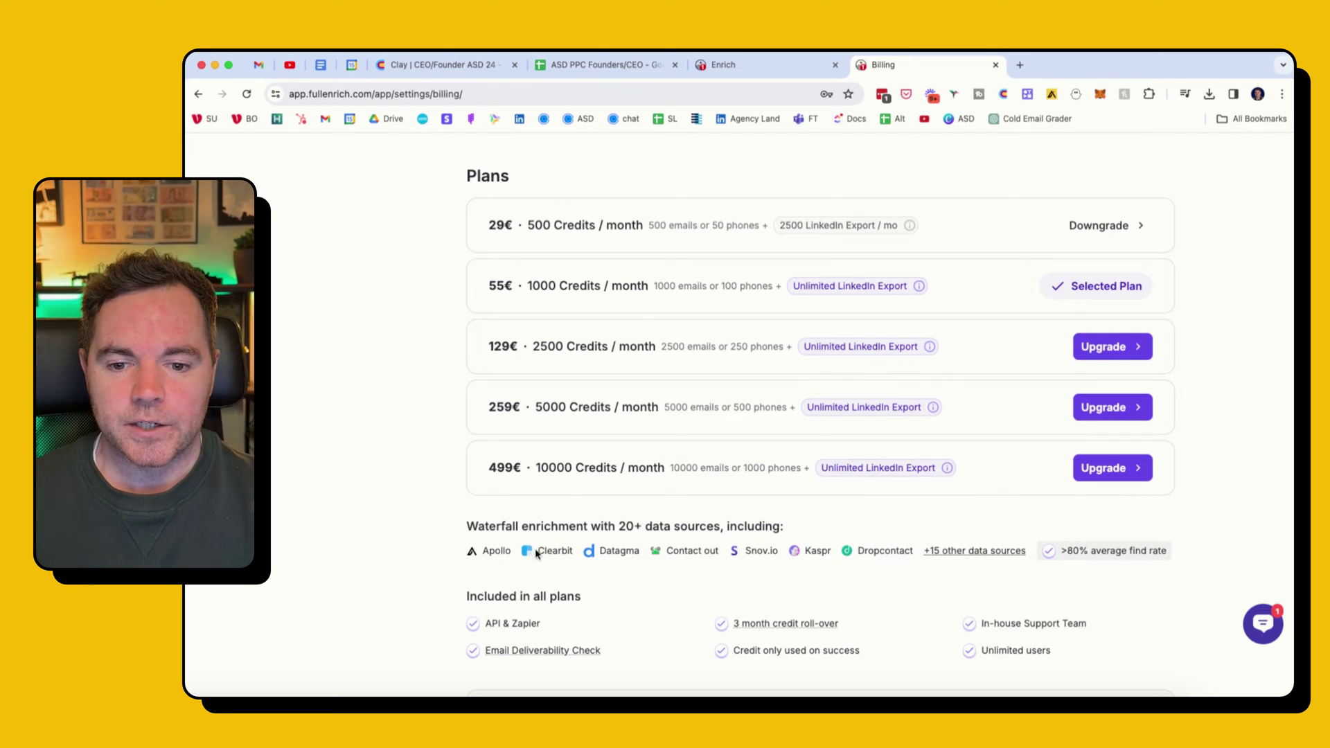
# Look over the Billing plans and the '+15 other data sources' list.
pyautogui.scroll(-1, 537, 552)
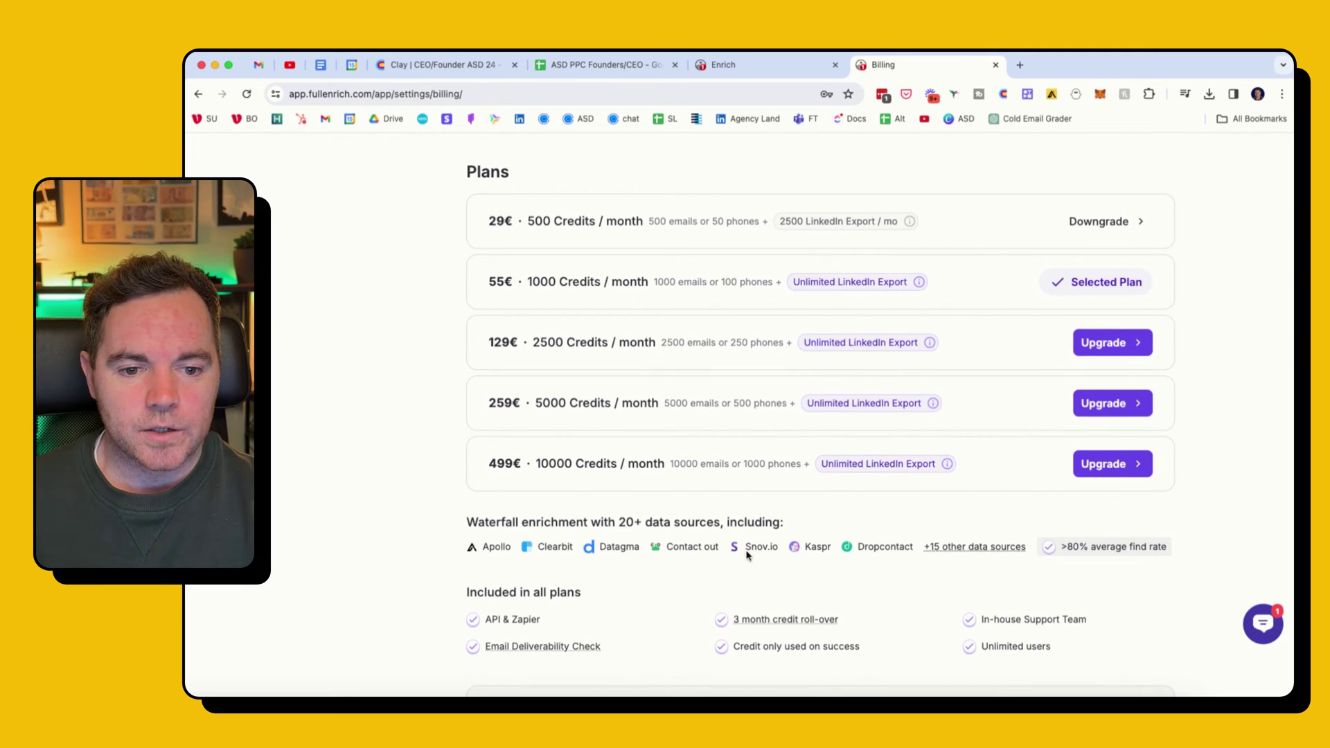
pyautogui.moveTo(1015, 543)
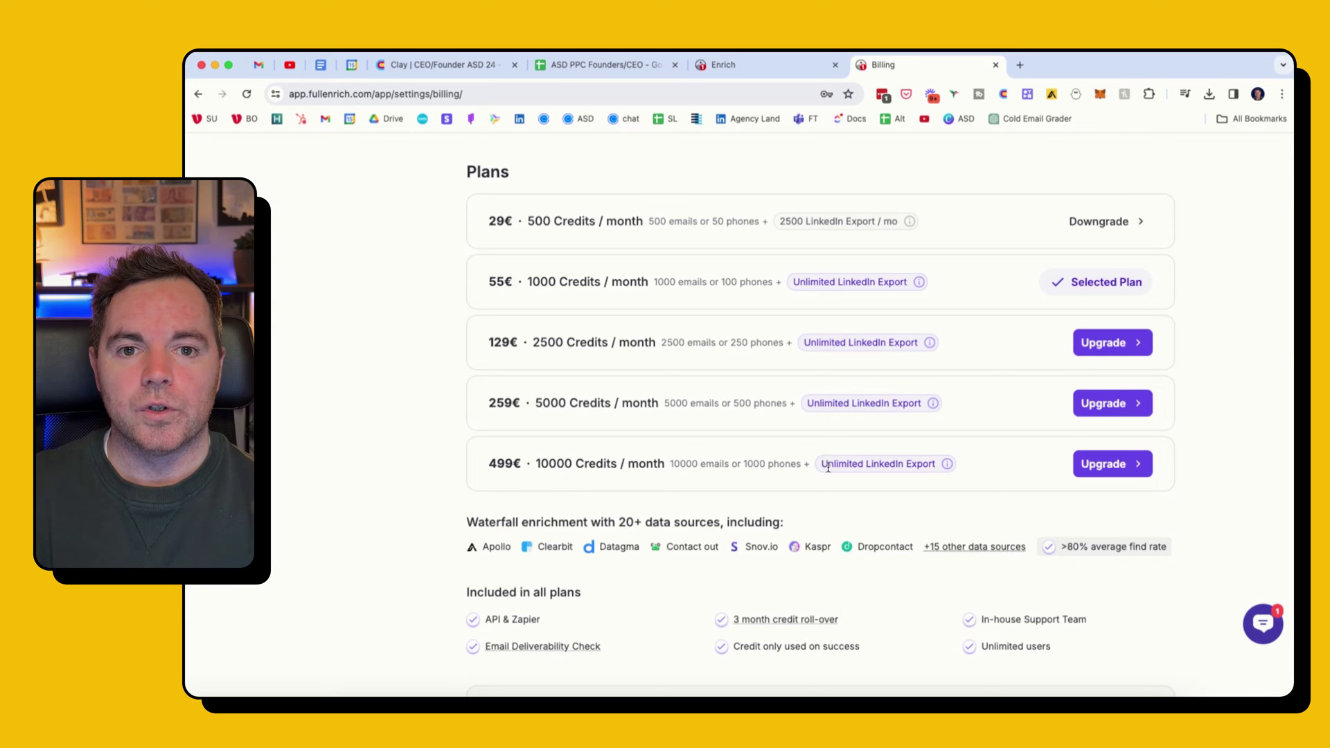
pyautogui.scroll(5, 840, 243)
# Return to the ASD PPC Founders_CEO - To Enrich run and watch contacts until Done 50/50.
pyautogui.click(782, 64)
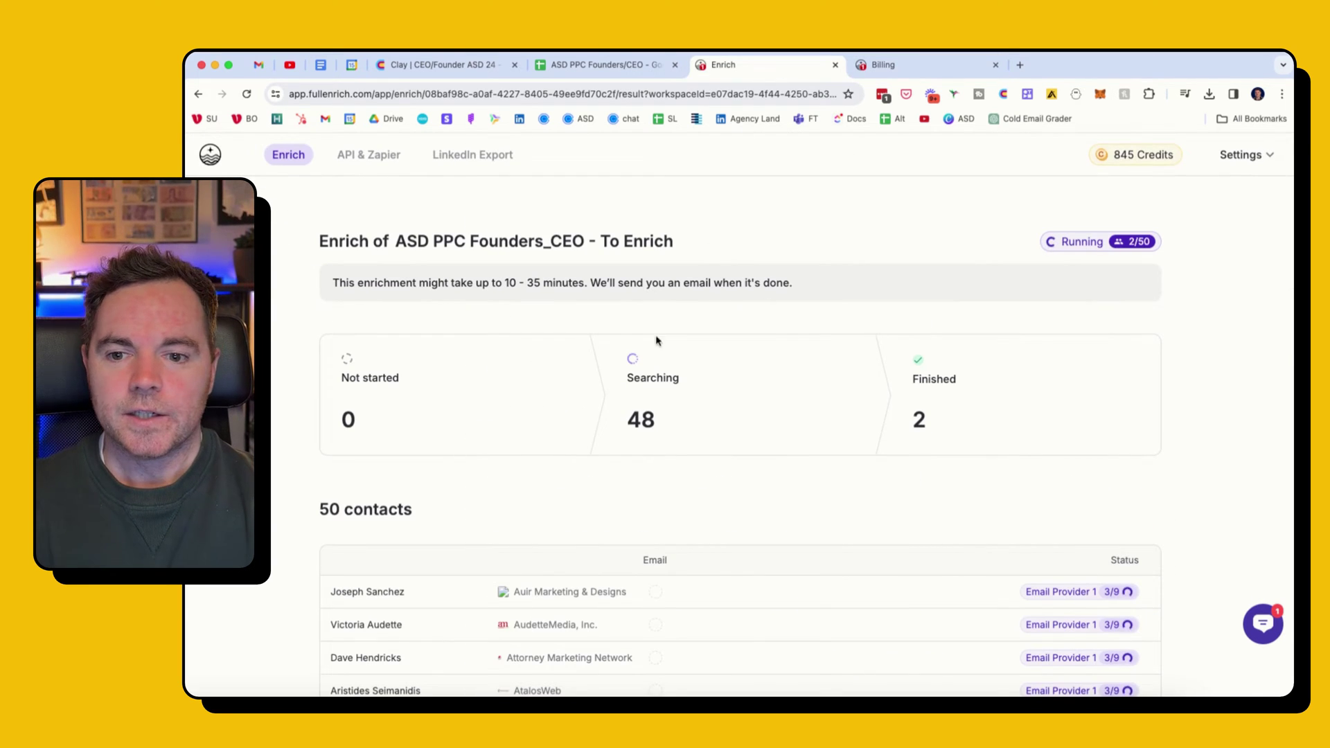
pyautogui.scroll(-6, 671, 297)
pyautogui.scroll(-8, 672, 298)
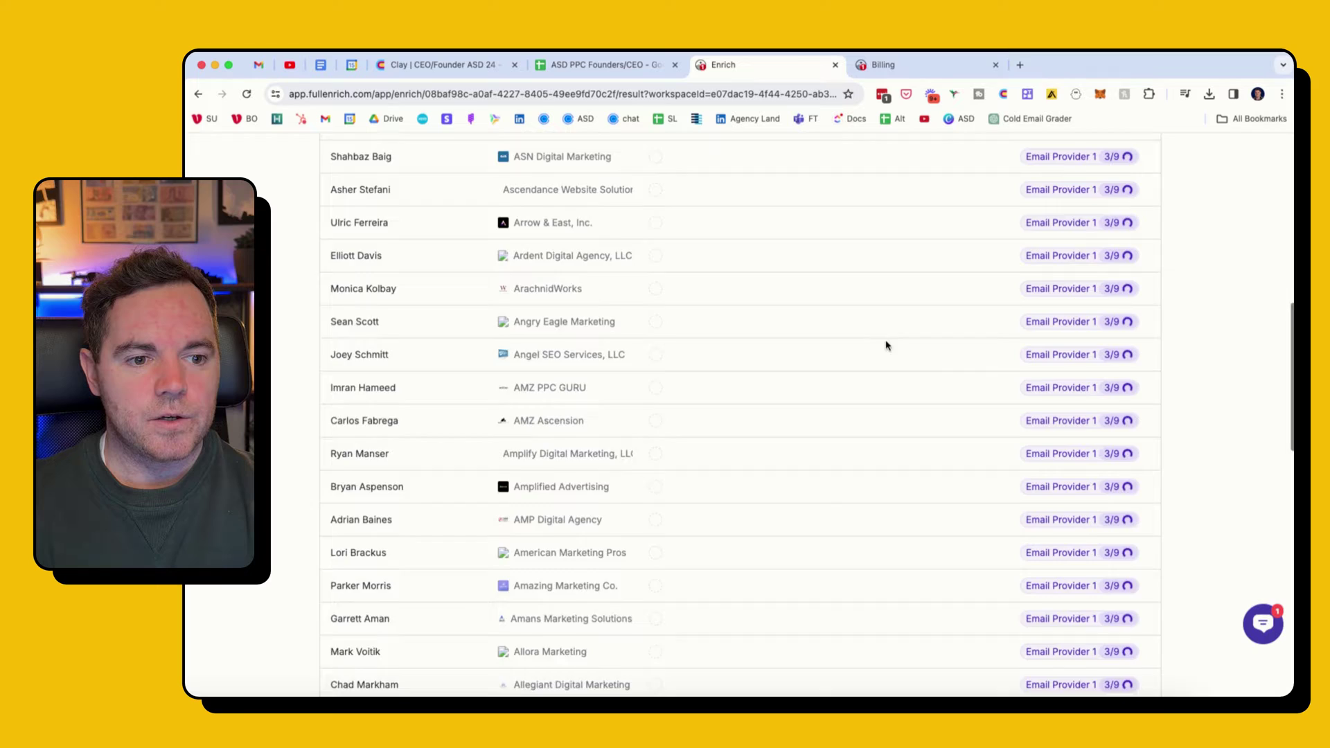
pyautogui.scroll(-2, 703, 322)
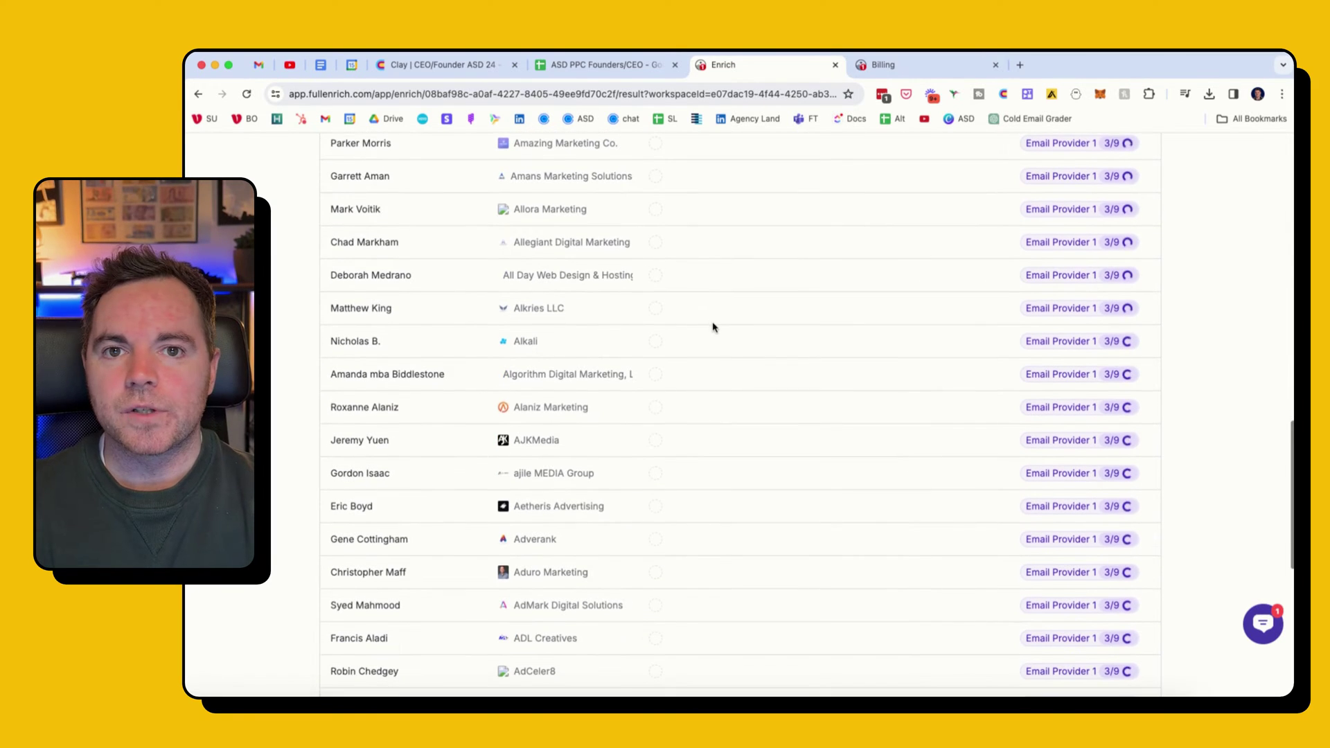
pyautogui.scroll(15, 709, 324)
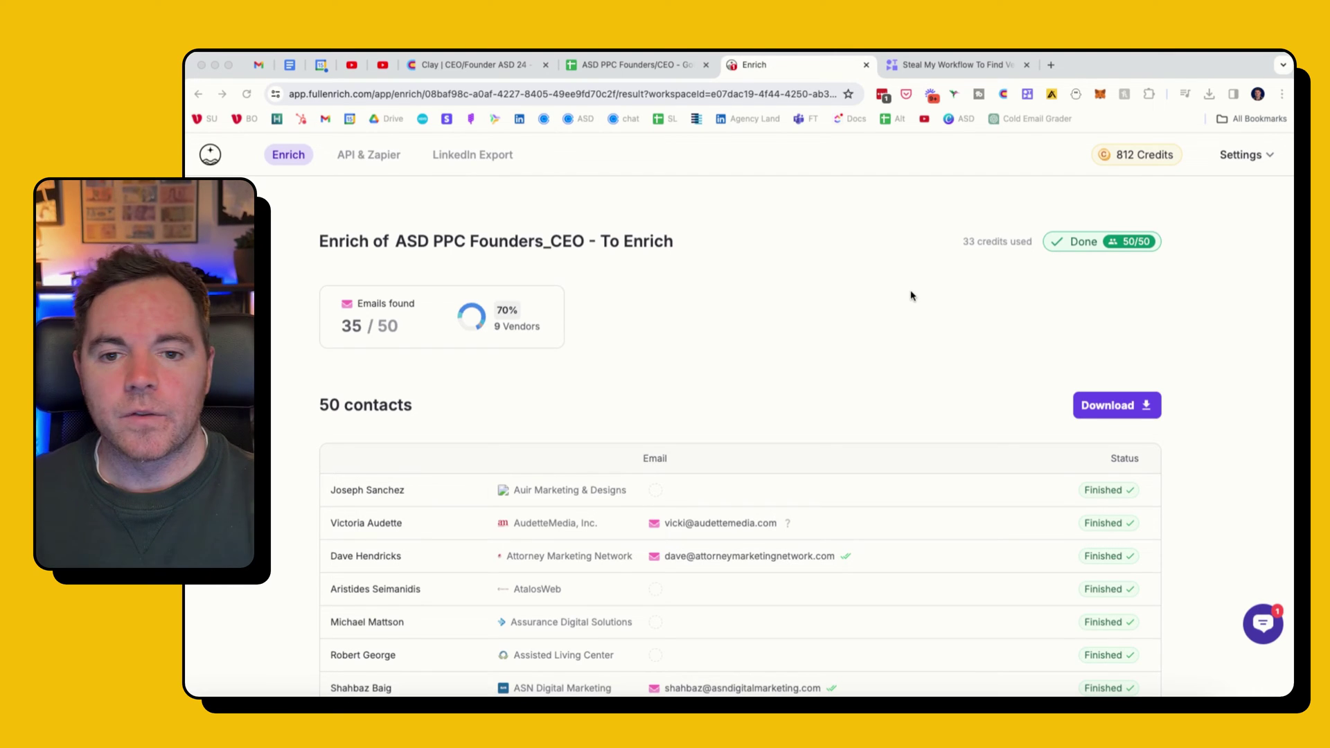
# Download the 29 contacts with valid emails using the Only Contacts with Email export option.
pyautogui.click(500, 308)
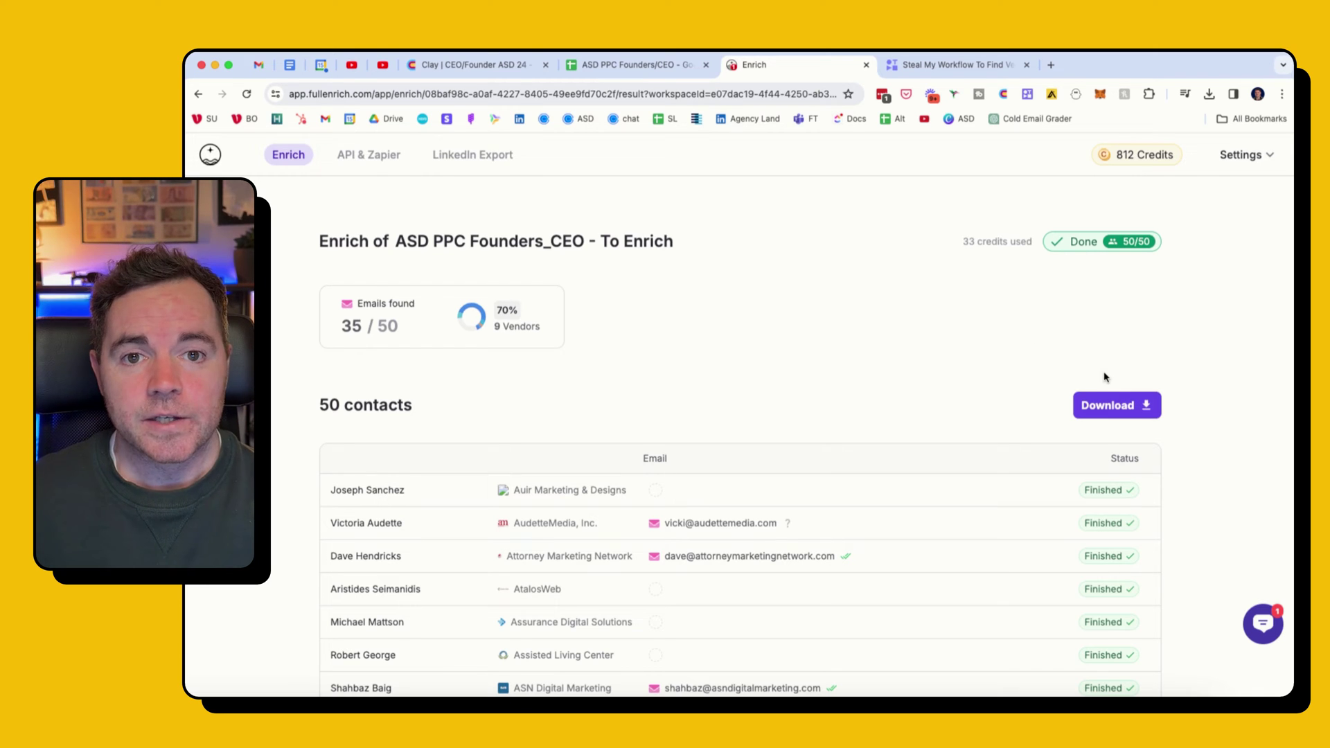
pyautogui.click(1109, 406)
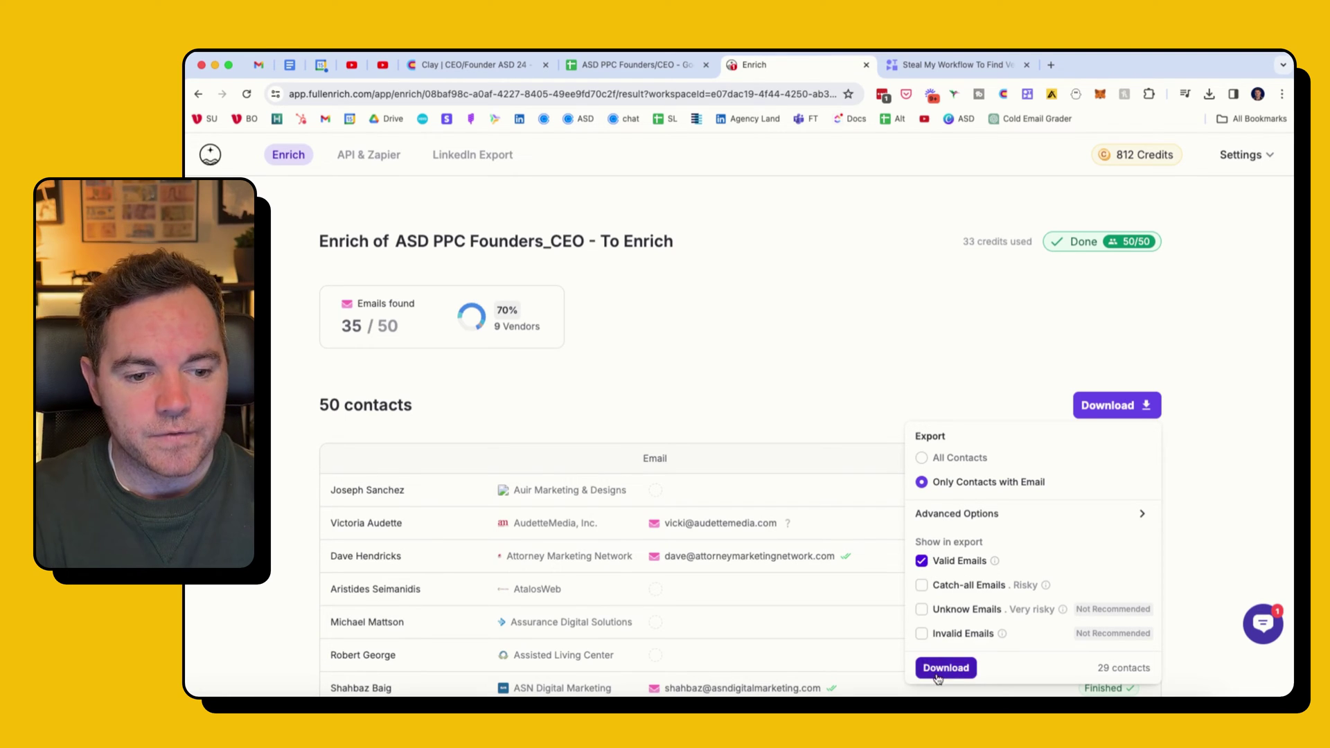
pyautogui.click(630, 65)
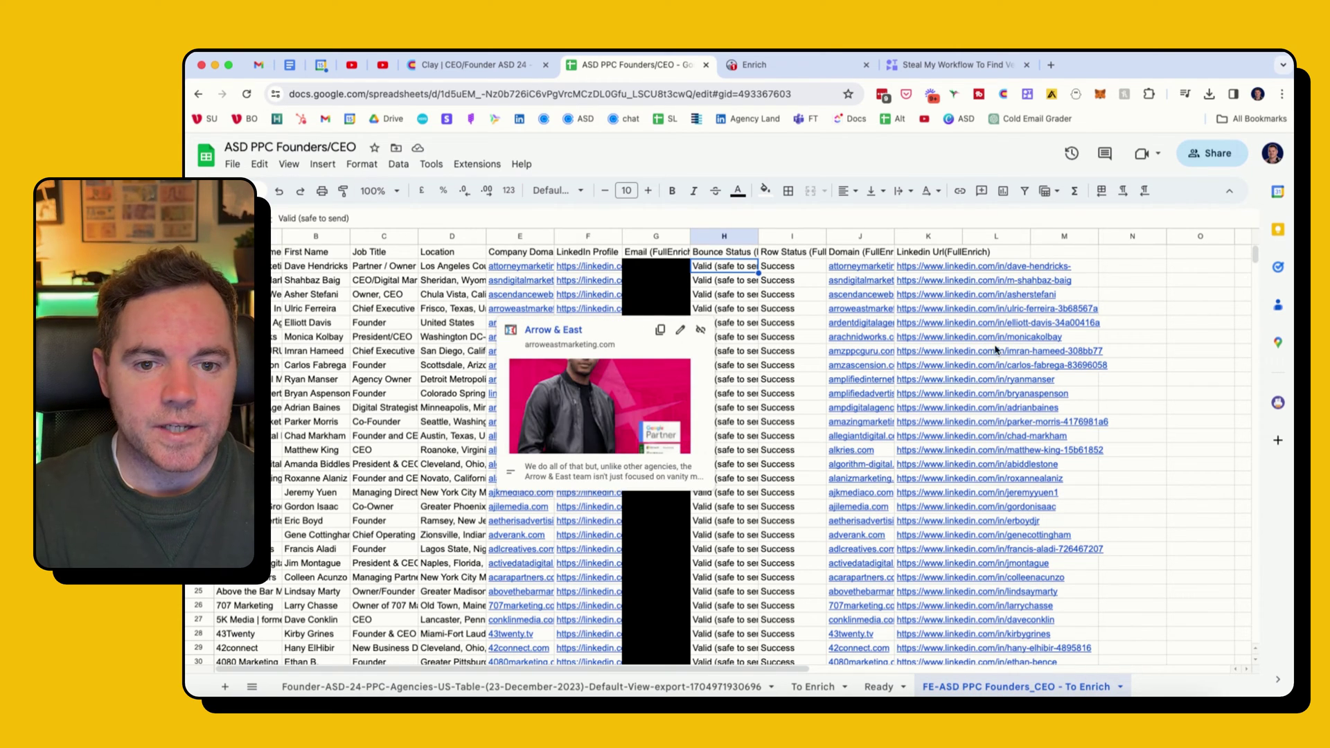
pyautogui.click(802, 270)
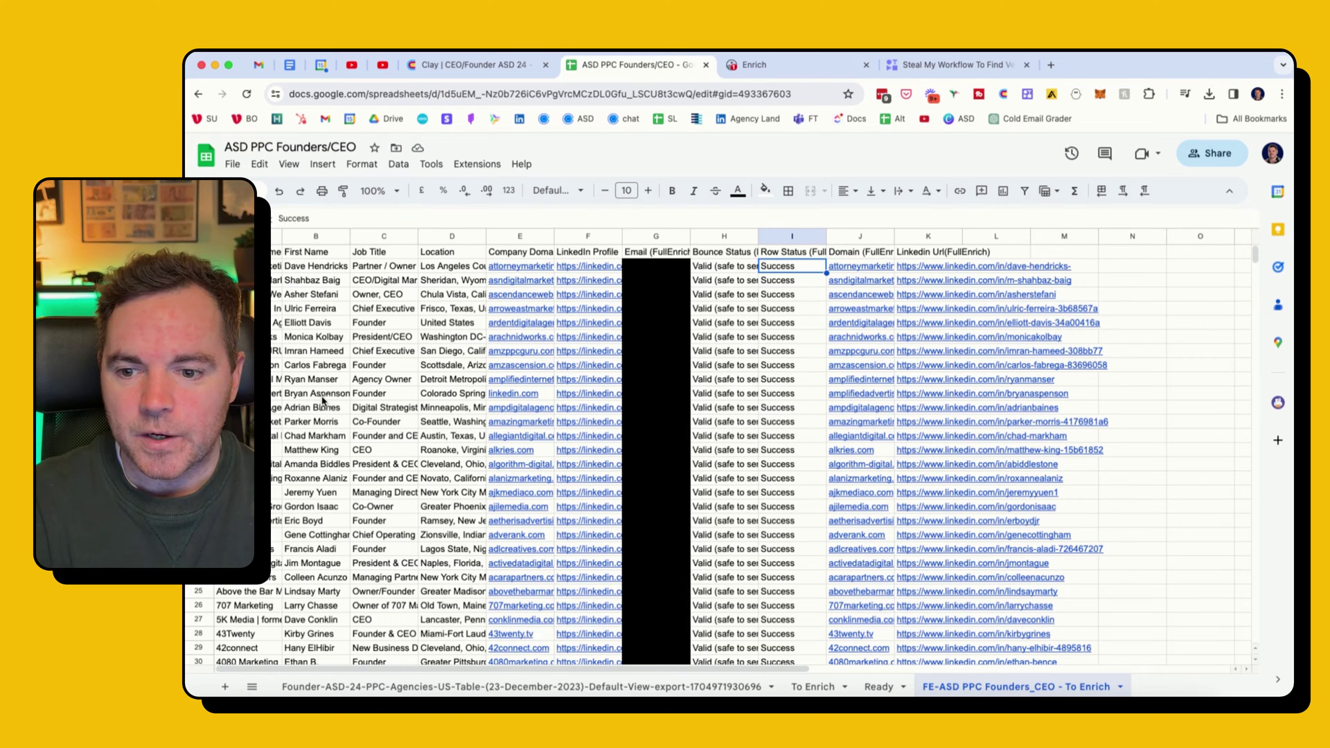
pyautogui.scroll(-3, 325, 401)
pyautogui.click(243, 582)
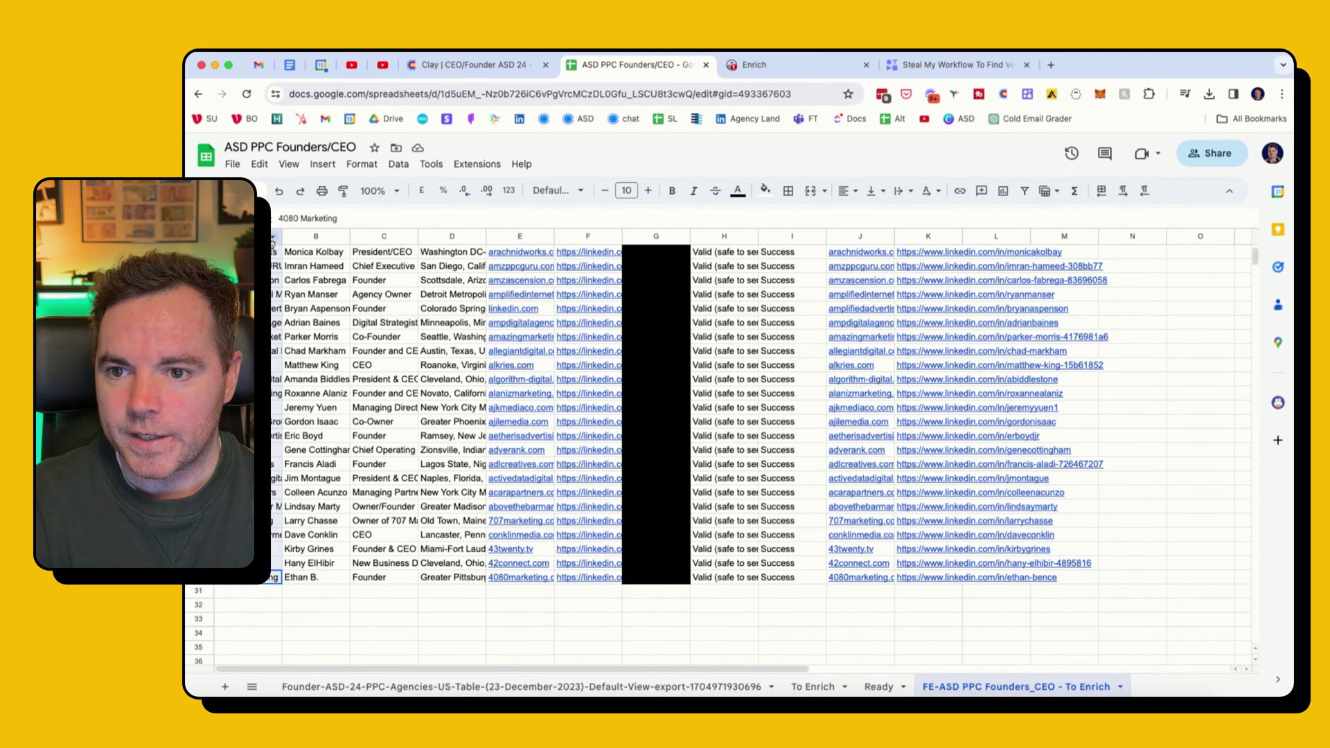
pyautogui.moveTo(271, 240); pyautogui.dragTo(263, 266)
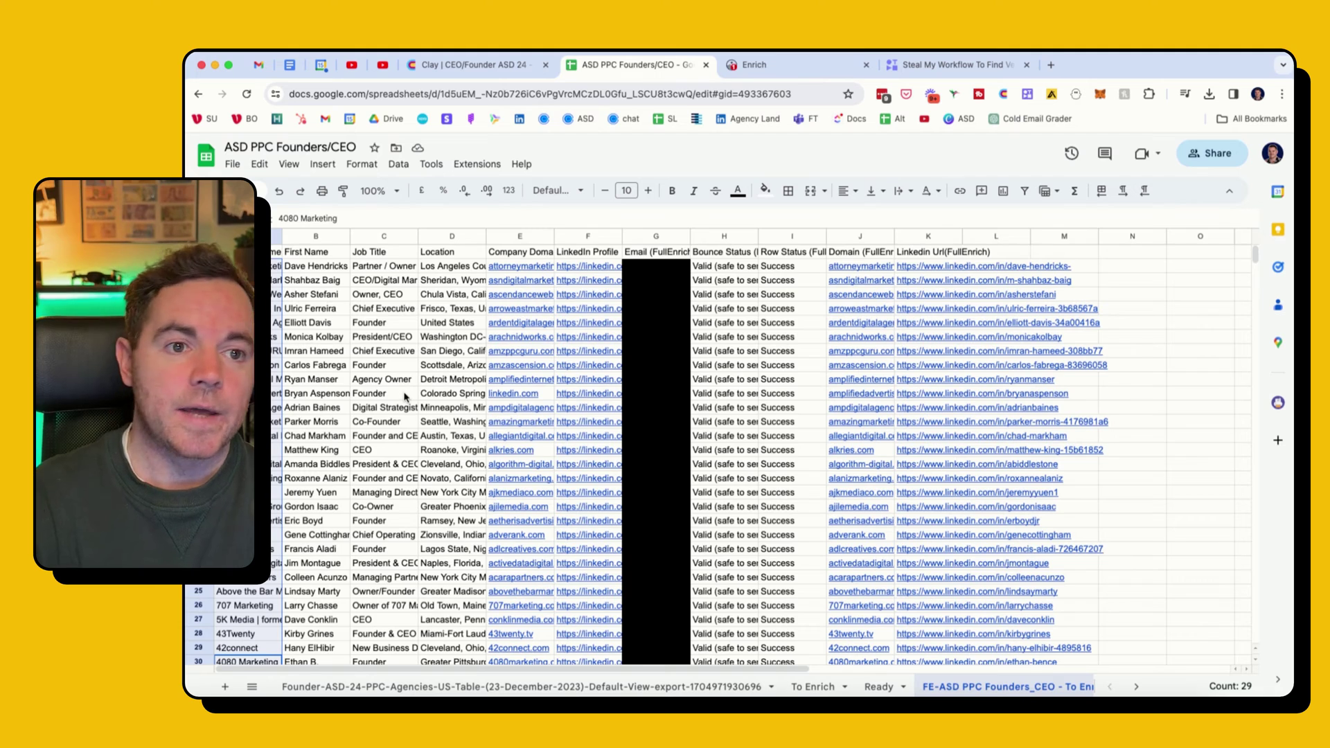